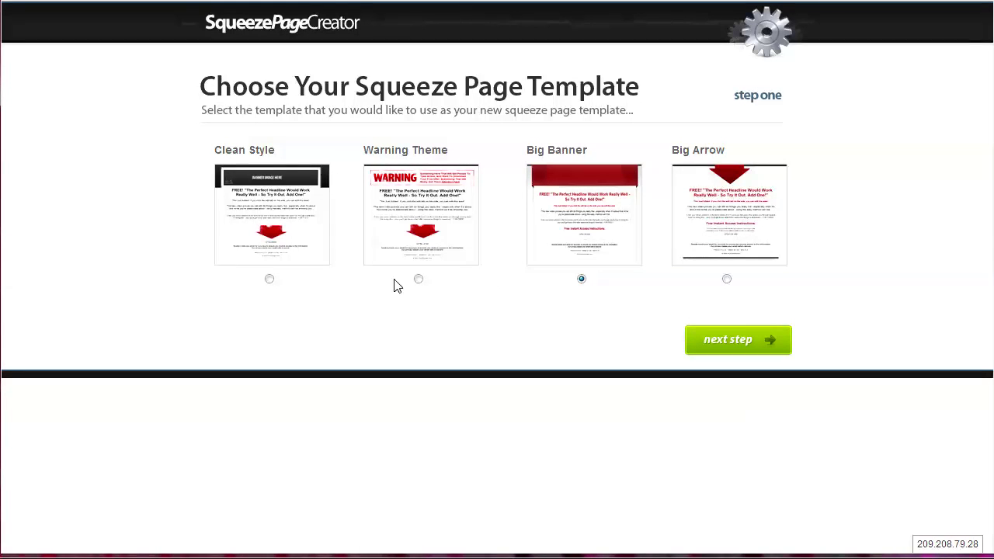
Step: Advance through the squeeze page wizard with the Big Banner template, leaving the SEO and copy fields blank, up to the finished site
{"action": "left_click", "coordinate": [731, 346]}
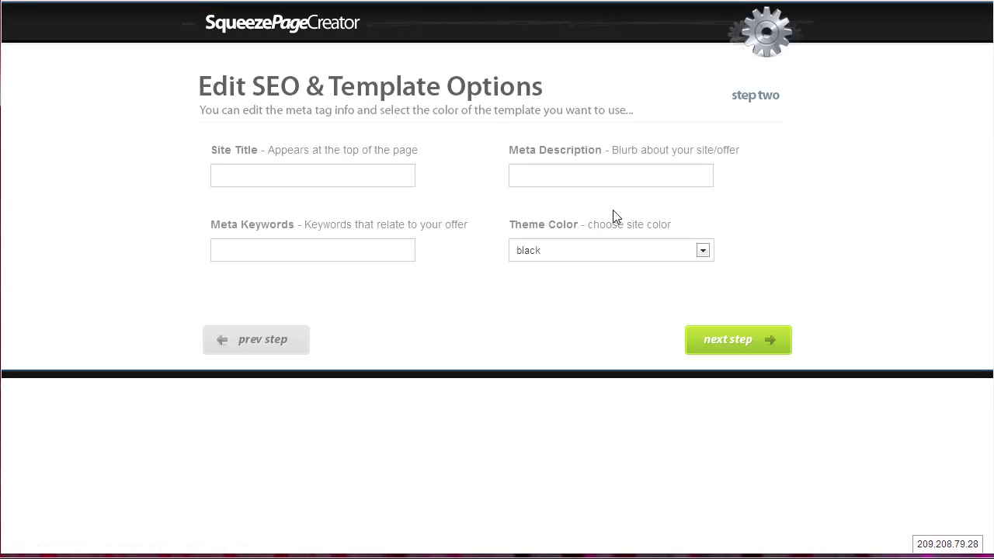
{"action": "left_click", "coordinate": [731, 343]}
{"action": "left_click", "coordinate": [734, 341]}
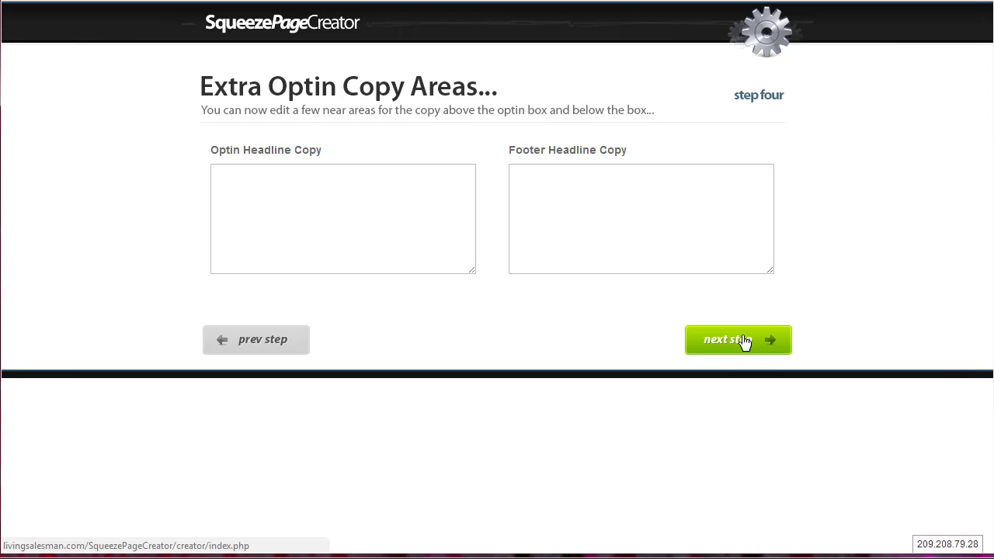
{"action": "left_click", "coordinate": [745, 342]}
{"action": "left_click", "coordinate": [739, 345]}
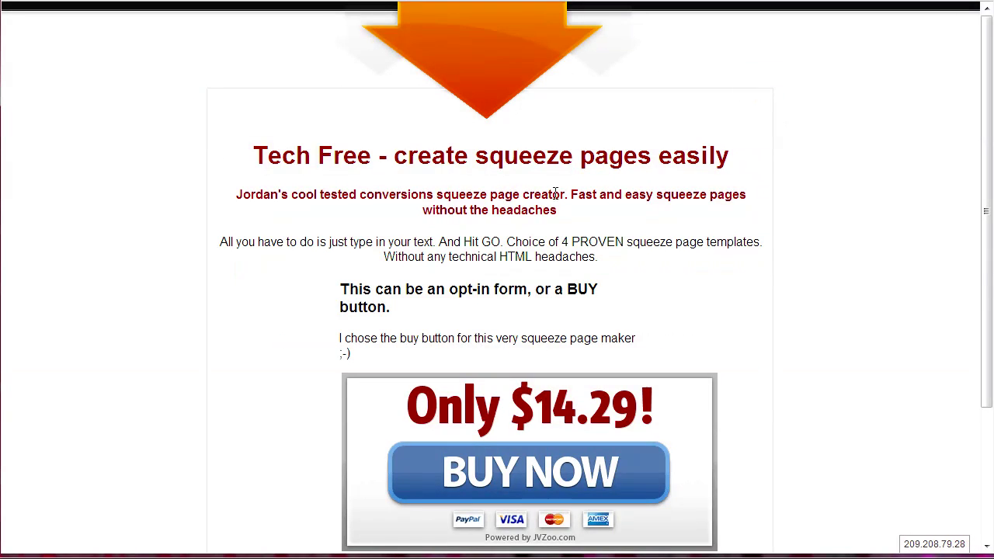
Step: Preview the finished squeeze page and look over its full length
{"action": "scroll", "coordinate": [745, 268], "scroll_direction": "up", "scroll_amount": 3}
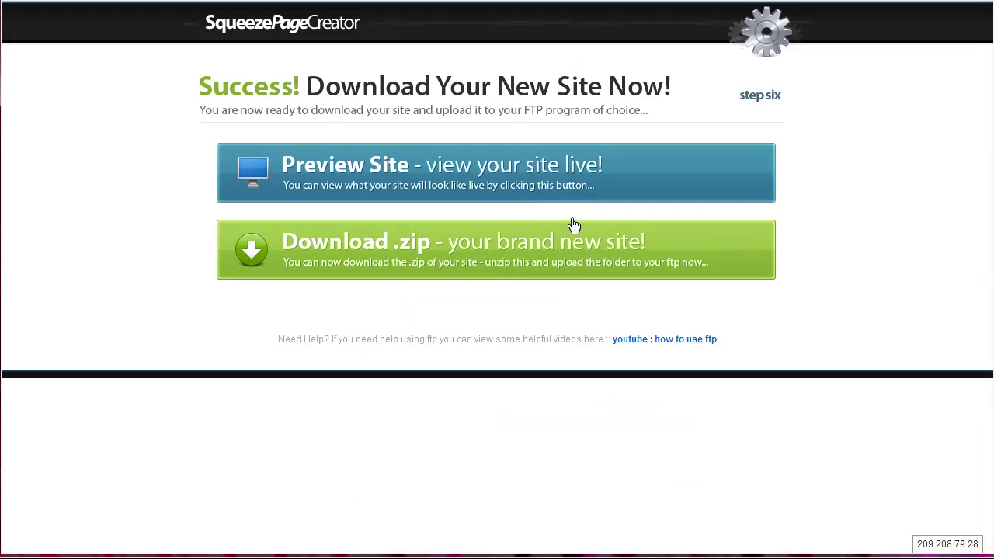
{"action": "left_click", "coordinate": [577, 185]}
{"action": "scroll", "coordinate": [691, 376], "scroll_direction": "down", "scroll_amount": 3}
{"action": "scroll", "coordinate": [707, 350], "scroll_direction": "up", "scroll_amount": 3}
Step: Save the site archive to disk as 660800 (1).zip
{"action": "key", "text": "ctrl+t"}
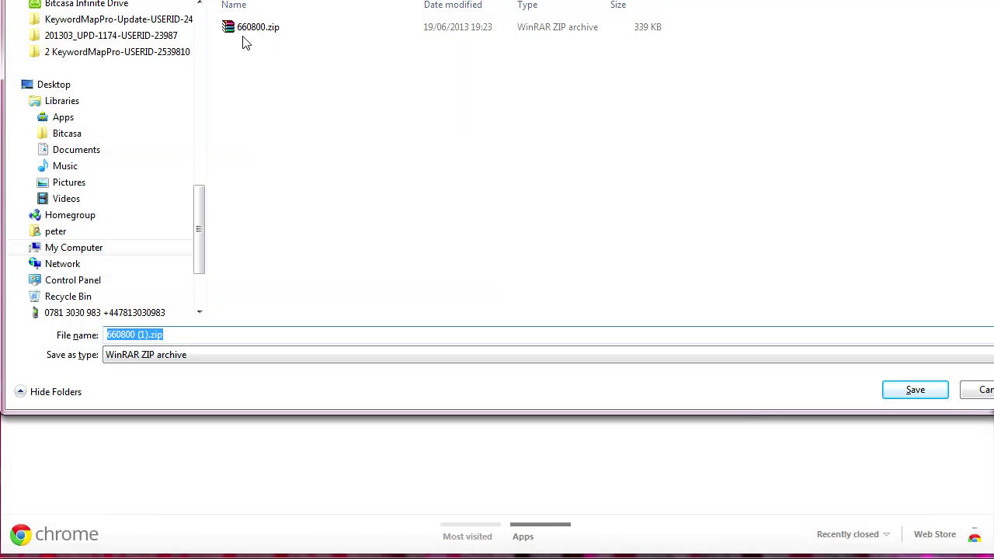
{"action": "left_click", "coordinate": [920, 392]}
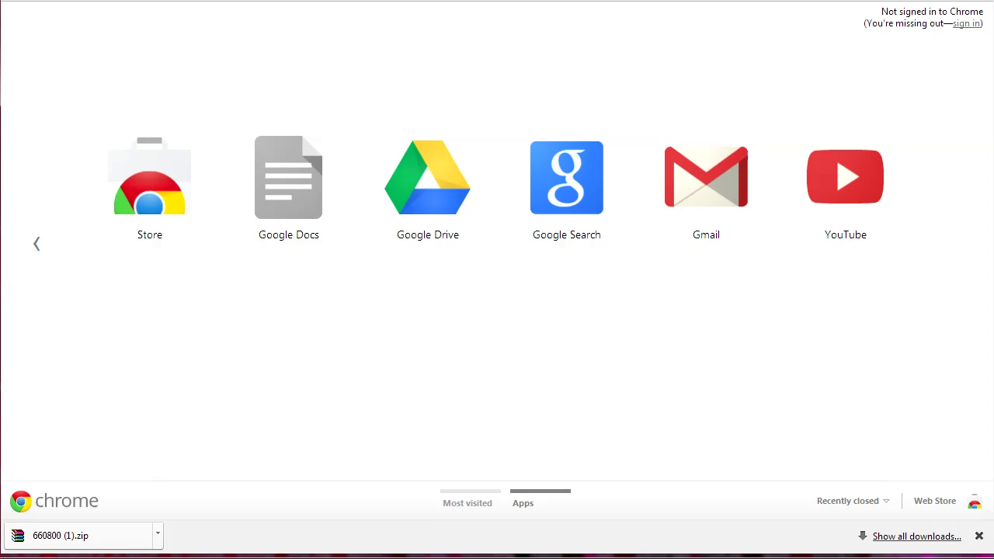
Step: Switch to the hosting account's cPanel, open its File Manager and browse to the public_html folder
{"action": "left_click", "coordinate": [785, 1]}
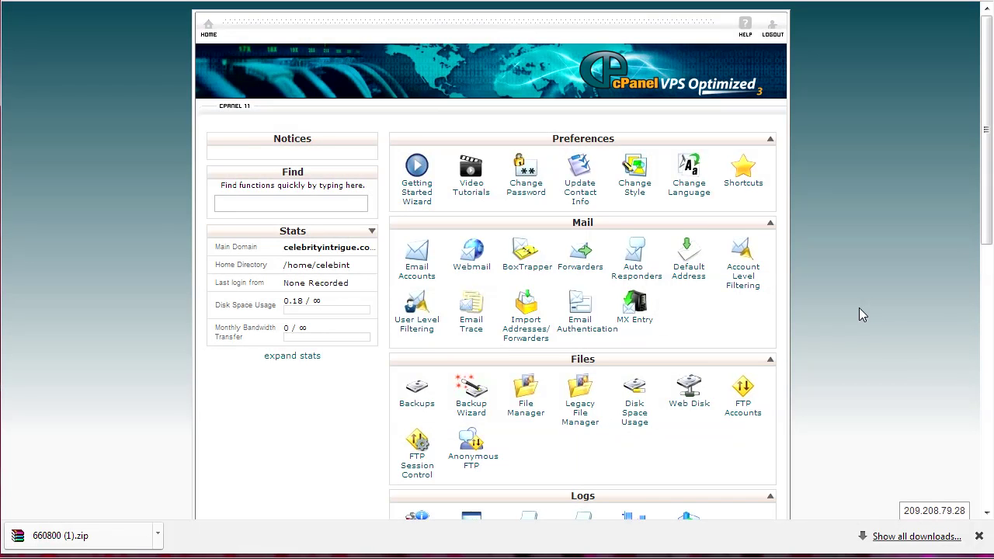
{"action": "left_click", "coordinate": [526, 414]}
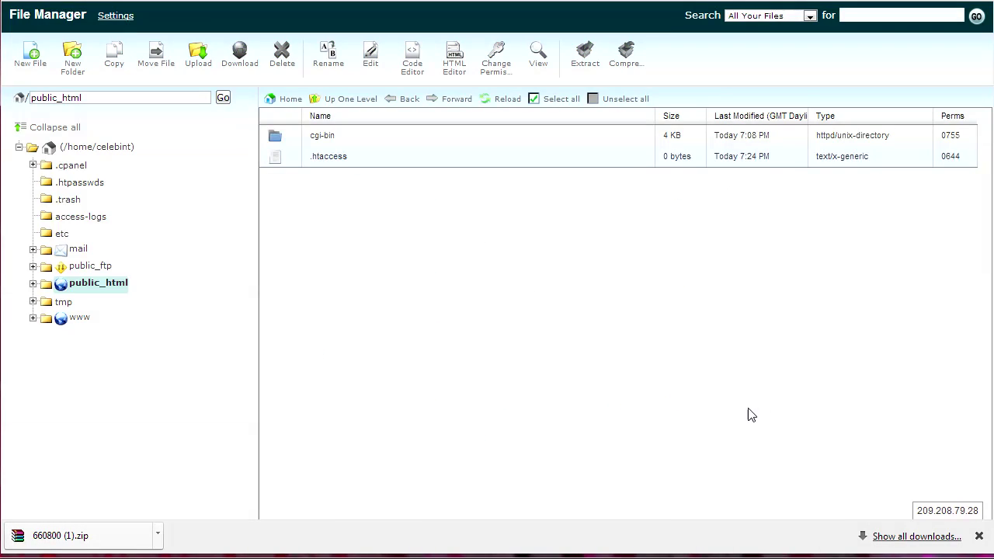
{"action": "left_click", "coordinate": [71, 146]}
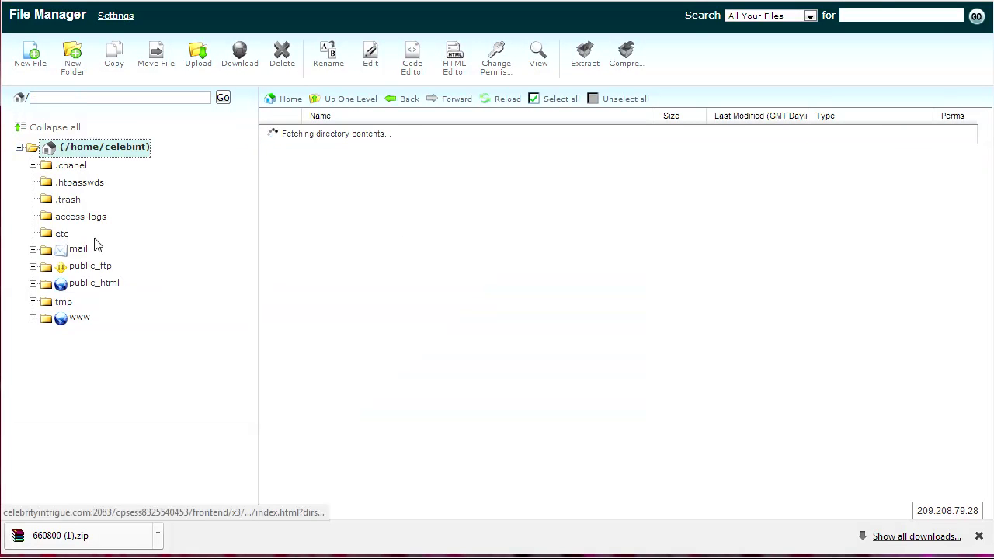
{"action": "left_click", "coordinate": [86, 284]}
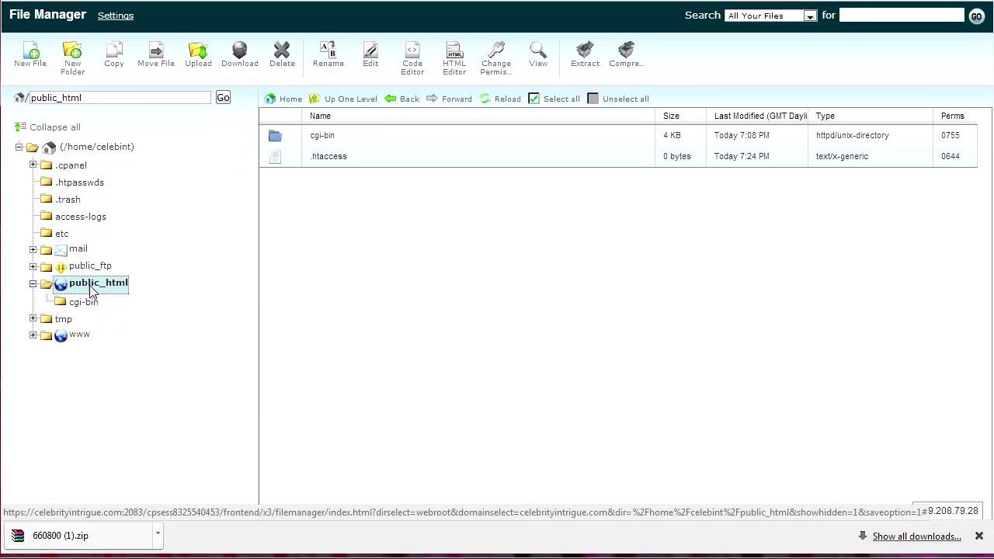
{"action": "left_click", "coordinate": [79, 336]}
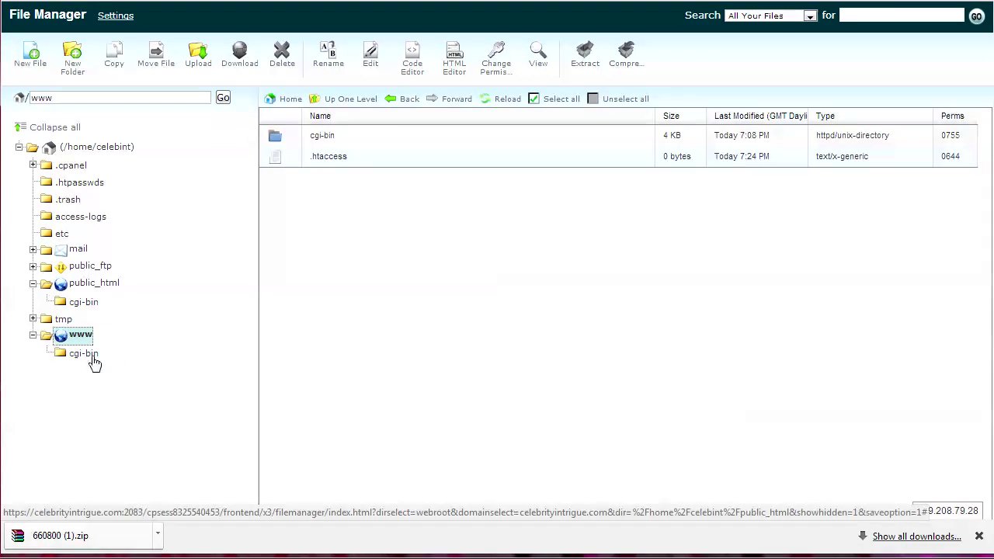
{"action": "left_click", "coordinate": [84, 286]}
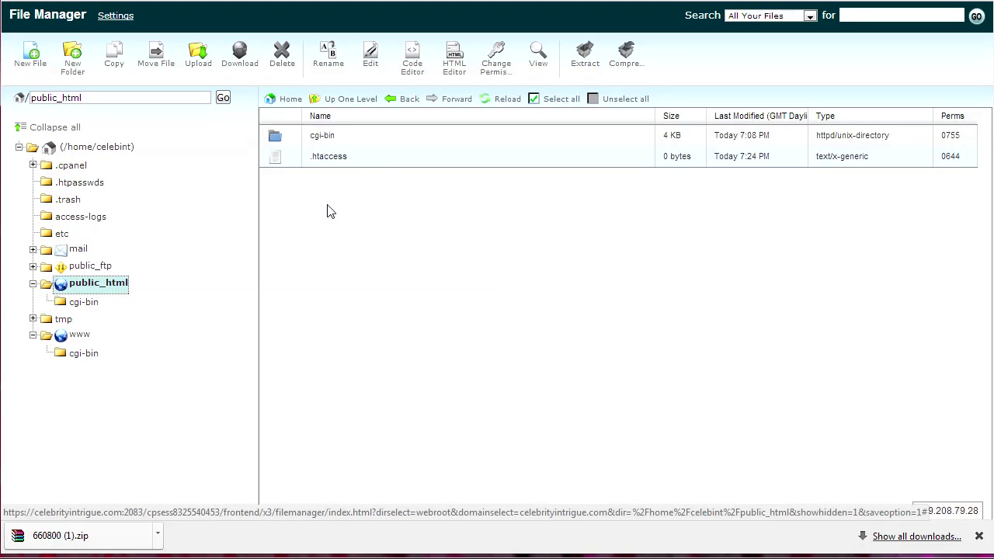
Step: Upload 660800.zip into public_html and return to the folder listing
{"action": "left_click", "coordinate": [198, 68]}
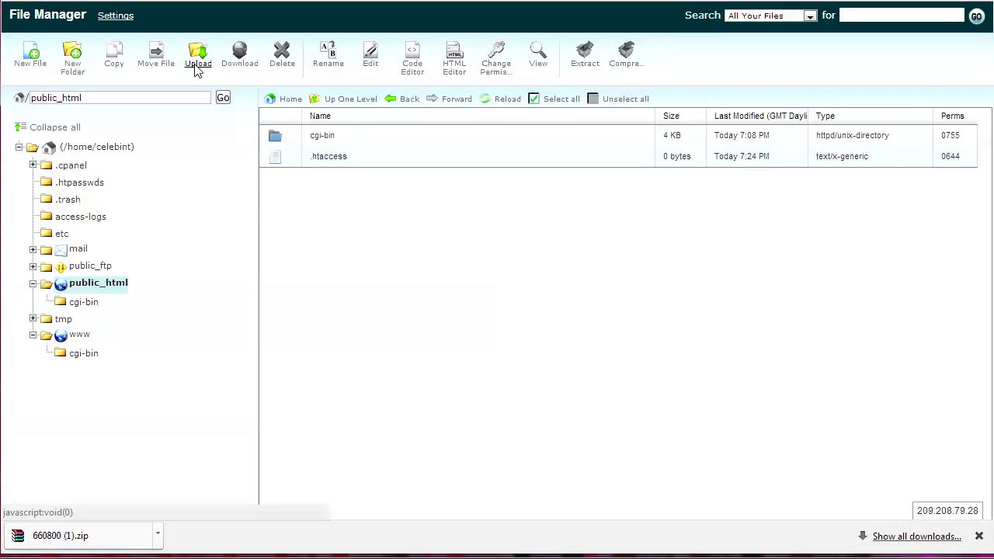
{"action": "left_click", "coordinate": [48, 92]}
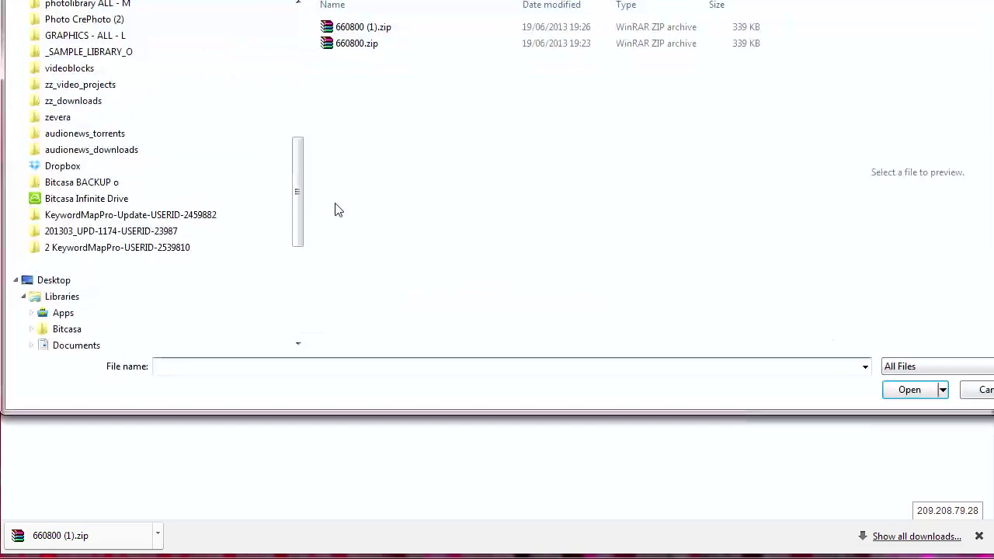
{"action": "left_click", "coordinate": [345, 43]}
{"action": "left_click", "coordinate": [909, 392]}
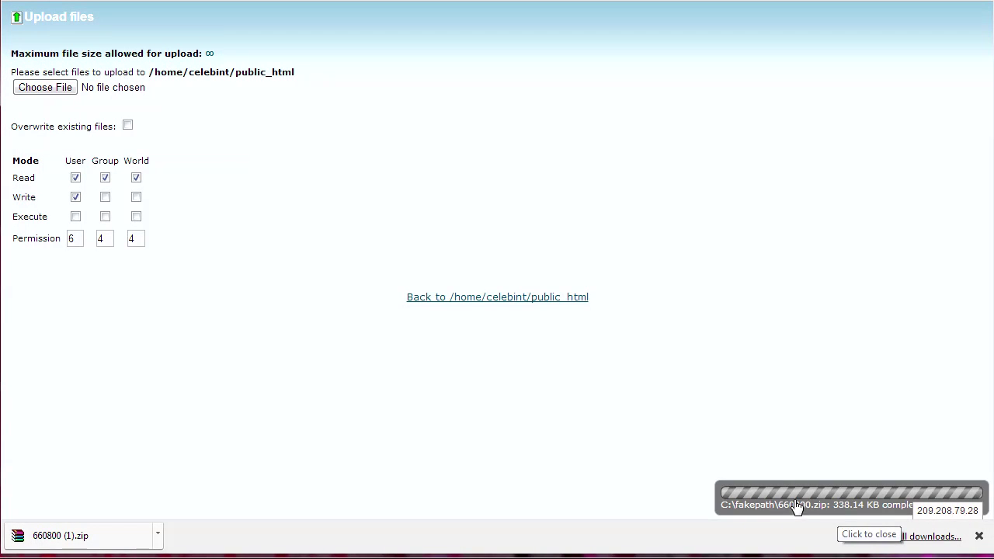
{"action": "left_click", "coordinate": [980, 537]}
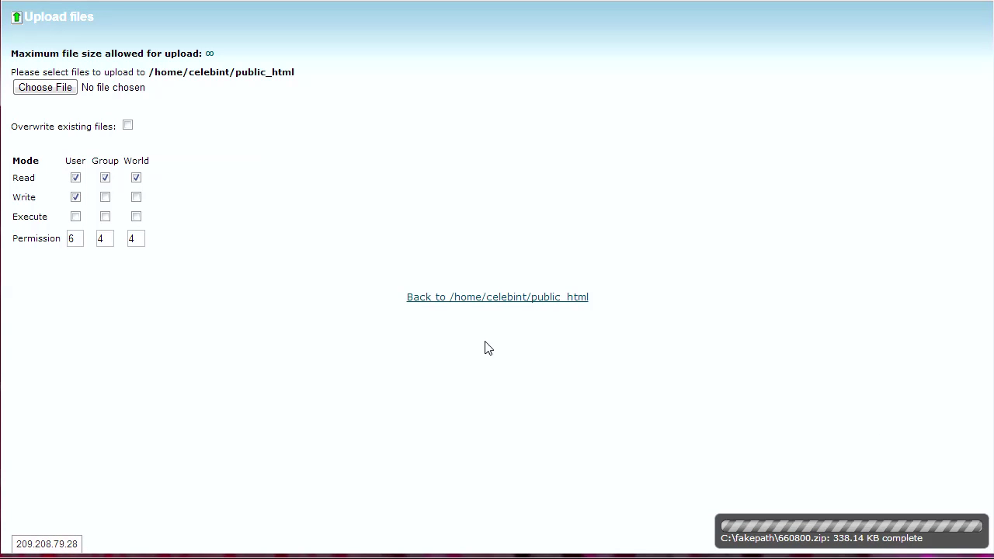
{"action": "left_click", "coordinate": [493, 299]}
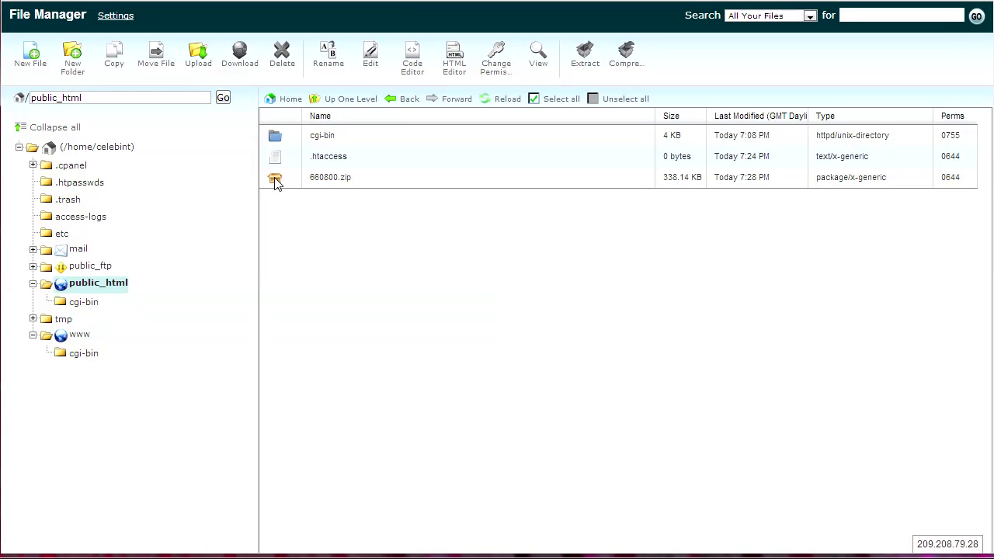
Step: Extract 660800.zip into /public_html and close the extraction results
{"action": "left_click", "coordinate": [275, 179]}
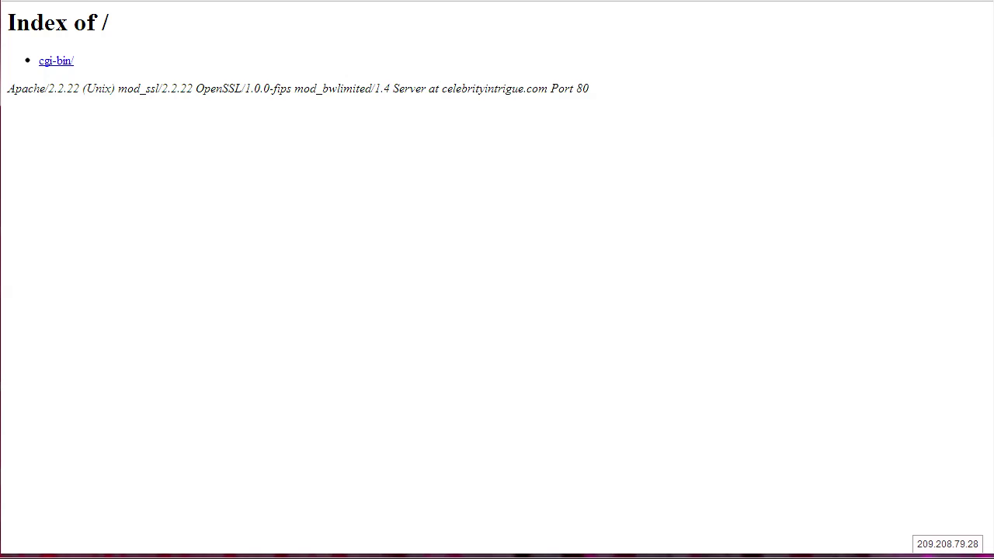
{"action": "key", "text": "F5"}
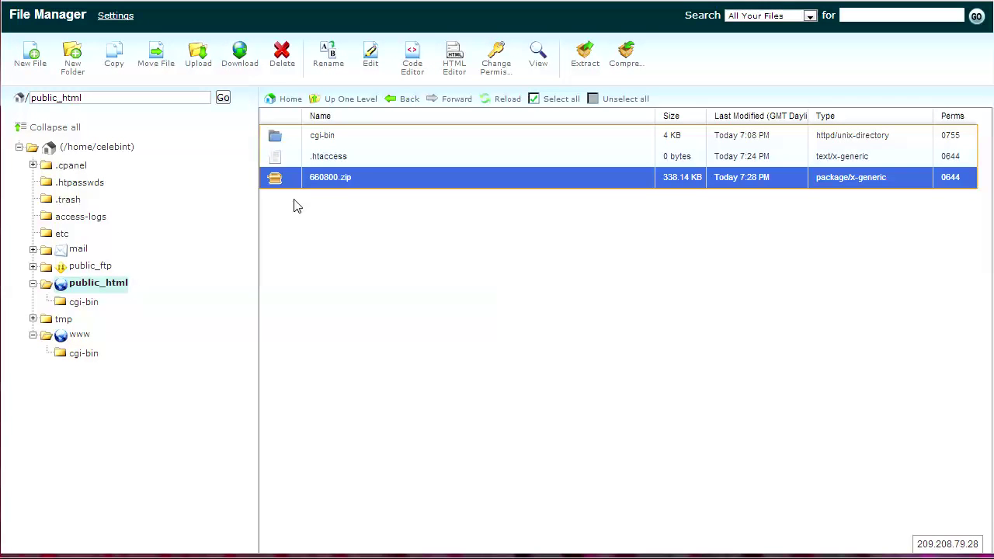
{"action": "left_click", "coordinate": [281, 161]}
{"action": "left_click", "coordinate": [281, 183]}
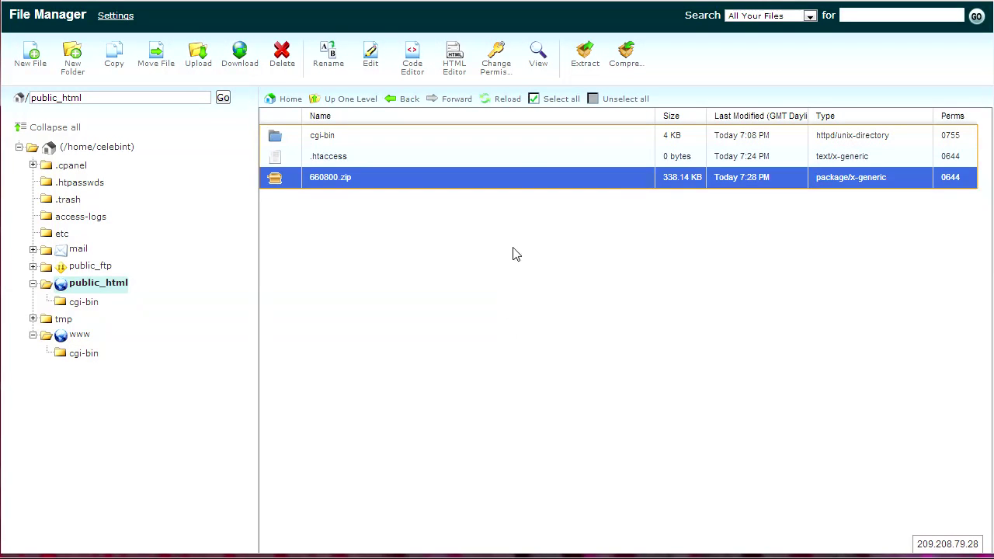
{"action": "left_click", "coordinate": [587, 66]}
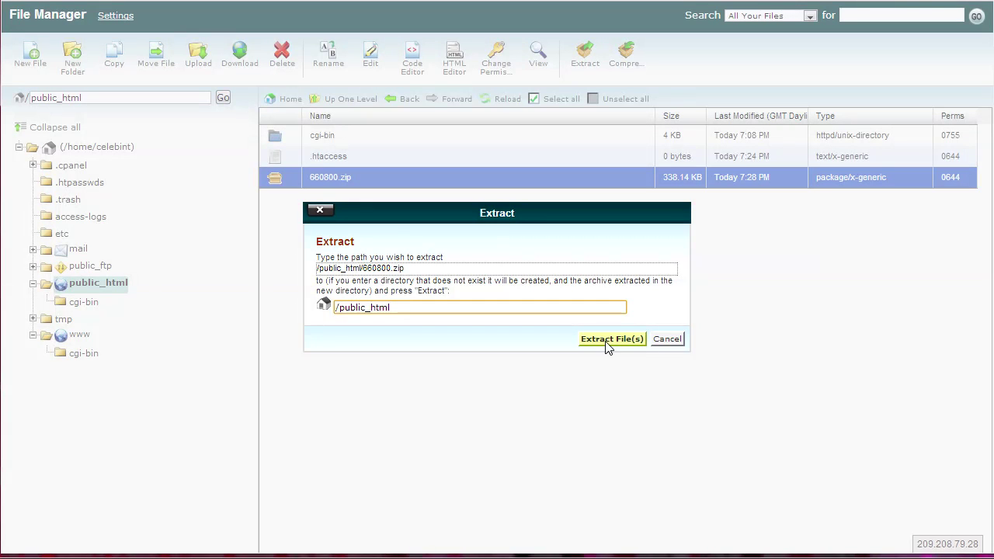
{"action": "left_click_drag", "start_coordinate": [418, 308], "coordinate": [334, 307]}
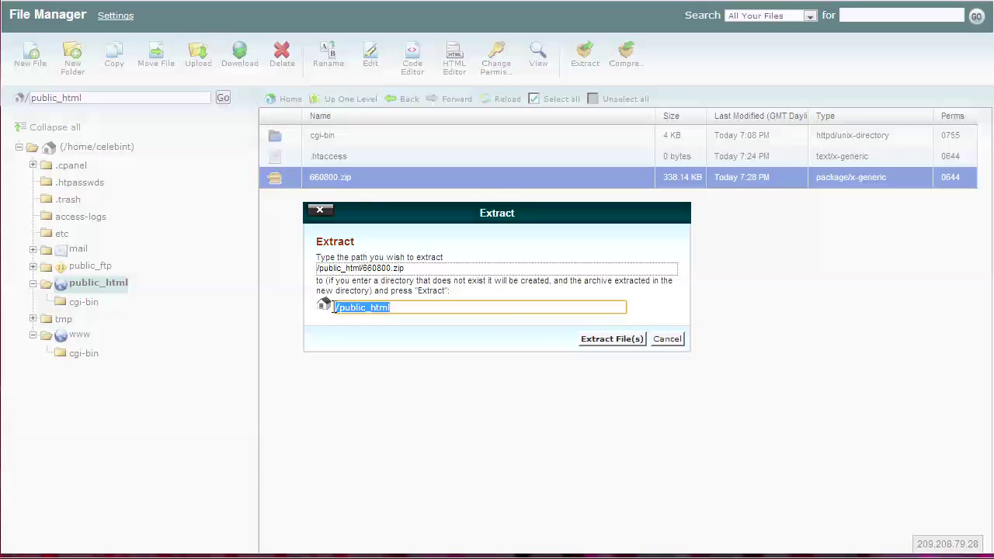
{"action": "left_click", "coordinate": [607, 340]}
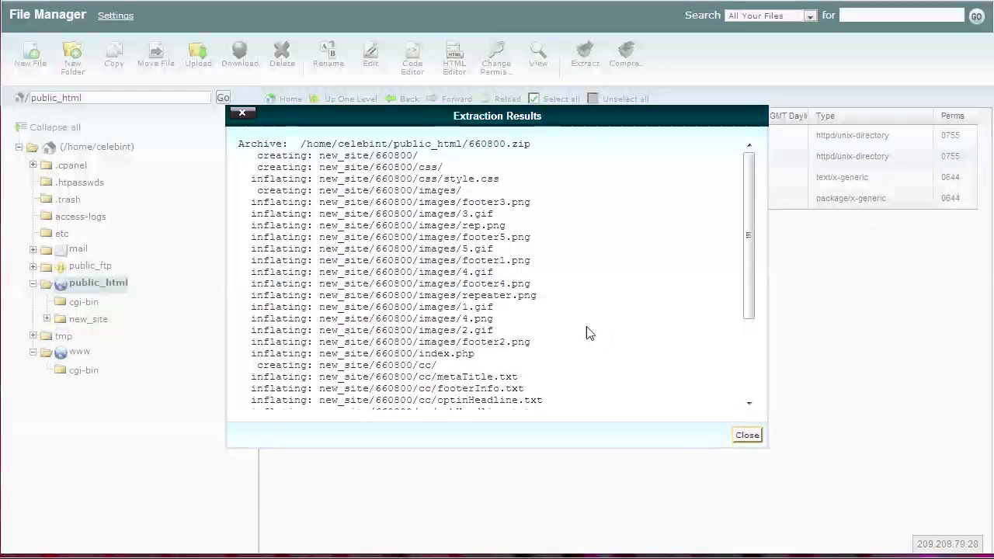
{"action": "left_click", "coordinate": [747, 436]}
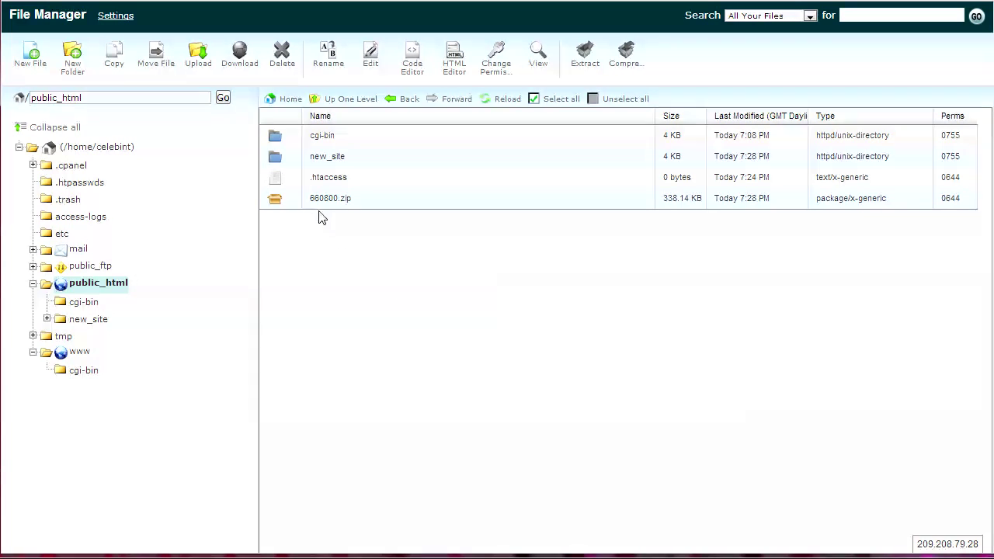
Step: Rename the extracted new_site folder in public_html to EZsqueezepages
{"action": "left_click", "coordinate": [276, 159]}
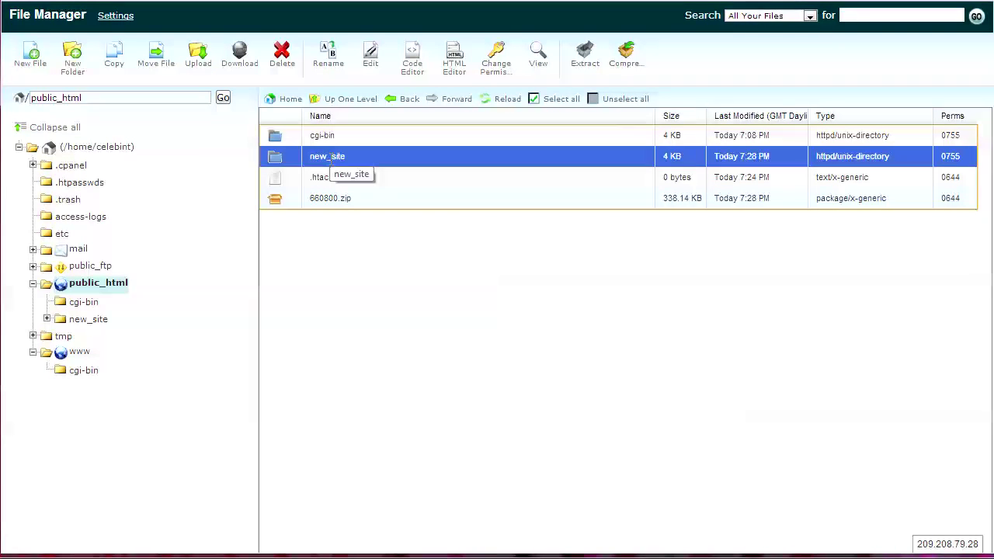
{"action": "double_click", "coordinate": [335, 156]}
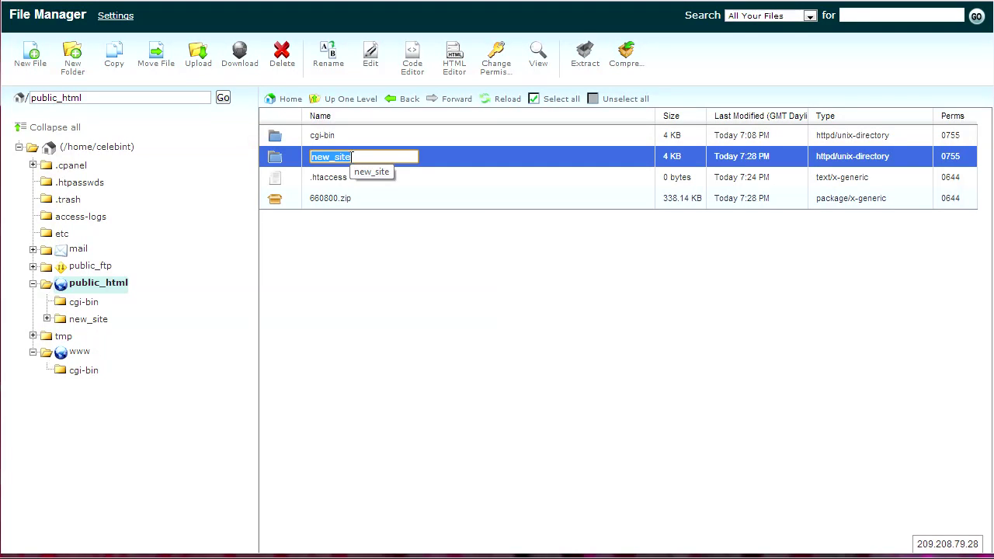
{"action": "type", "text": "s"}
{"action": "type", "text": "queeze[pages"}
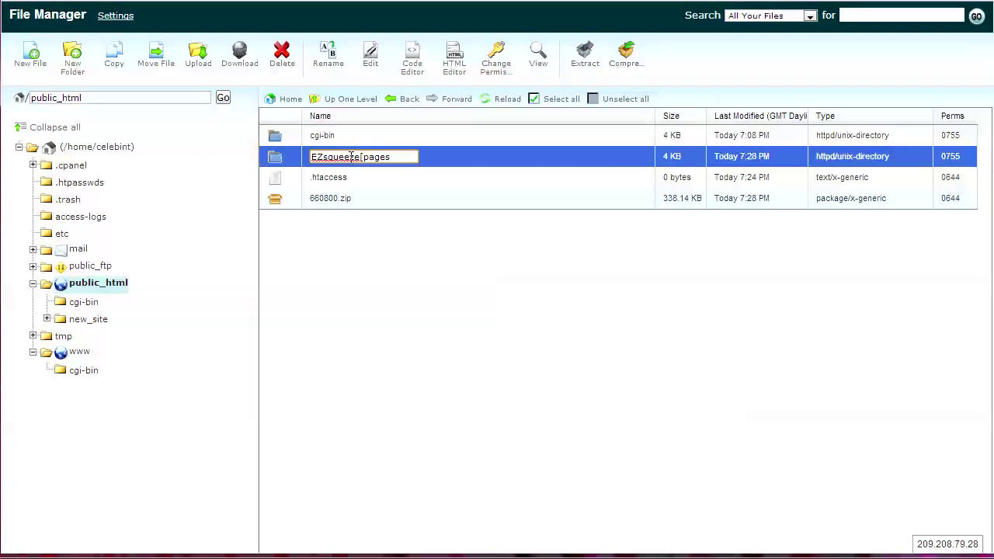
{"action": "key", "text": "BackSpace"}
{"action": "key", "text": "Return"}
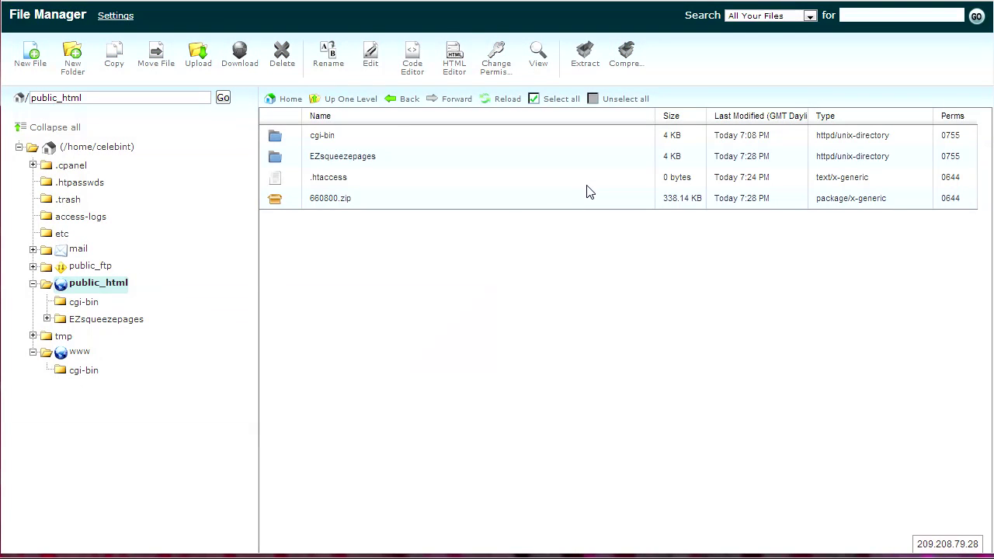
Step: Go to celebrityintrigue.com/EZsqueezepages in the browser and open its 660800 folder to view the live squeeze page
{"action": "left_click", "coordinate": [354, 157]}
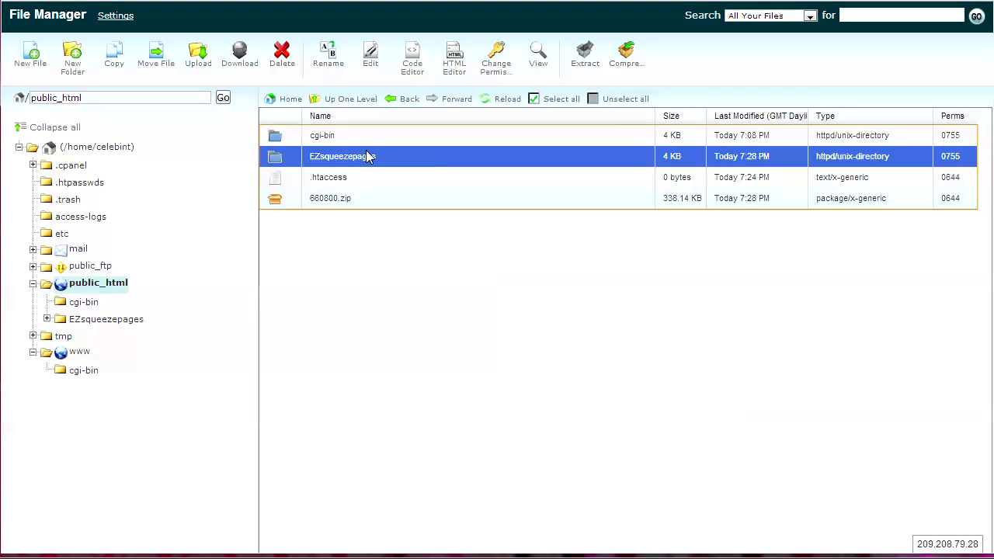
{"action": "left_click", "coordinate": [352, 158]}
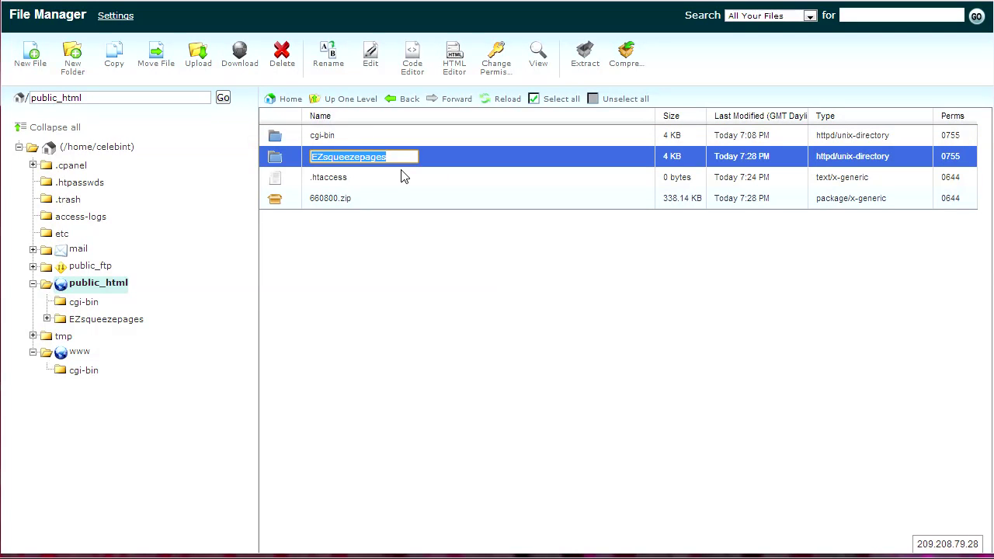
{"action": "left_click", "coordinate": [456, 253]}
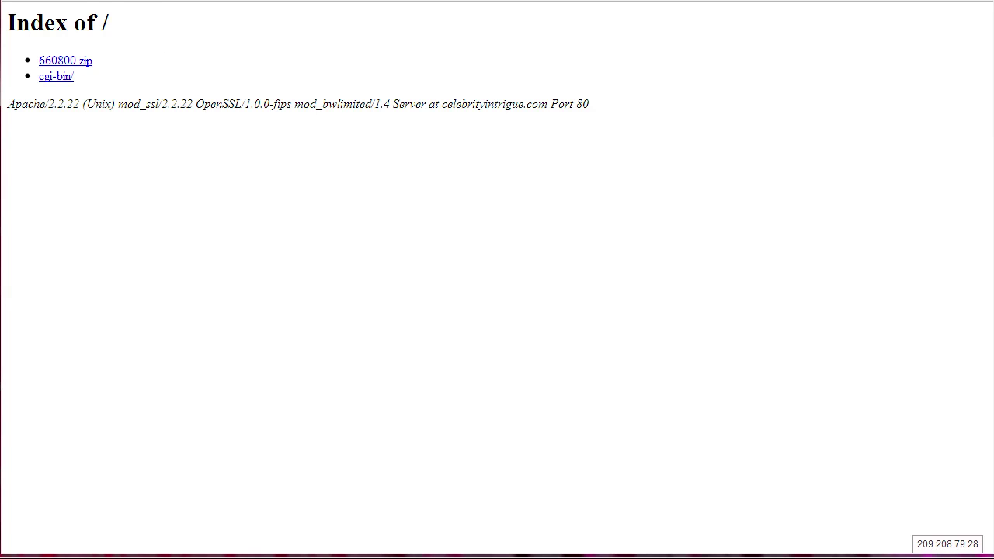
{"action": "type", "text": "f"}
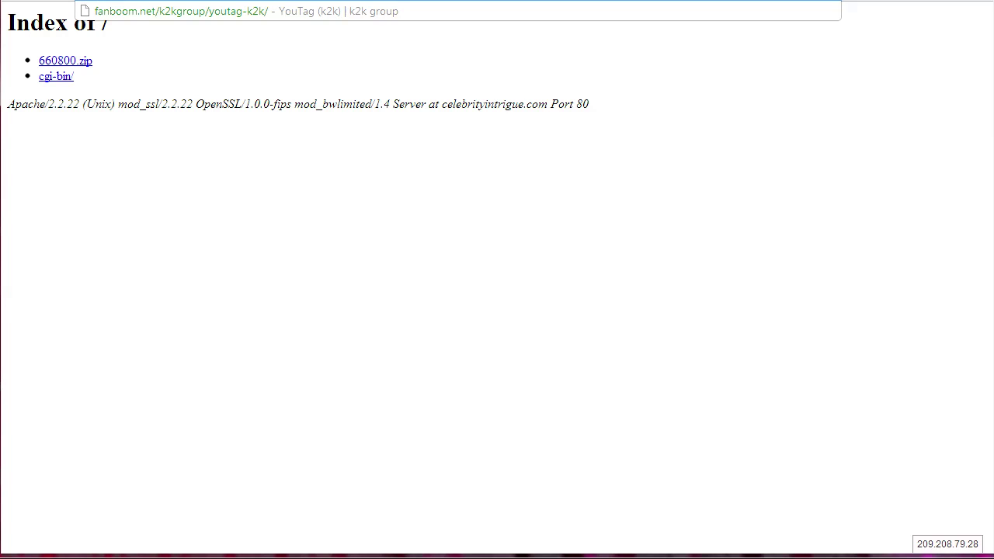
{"action": "key", "text": "Return"}
{"action": "key", "text": "ctrl+l"}
{"action": "type", "text": "celebrityintrigue.com/EZsqueezepages"}
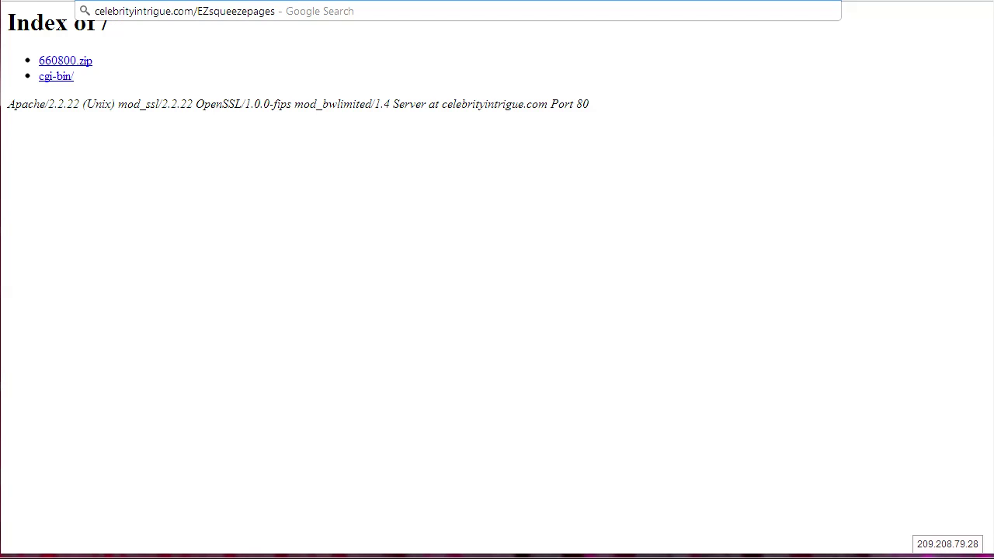
{"action": "key", "text": "Return"}
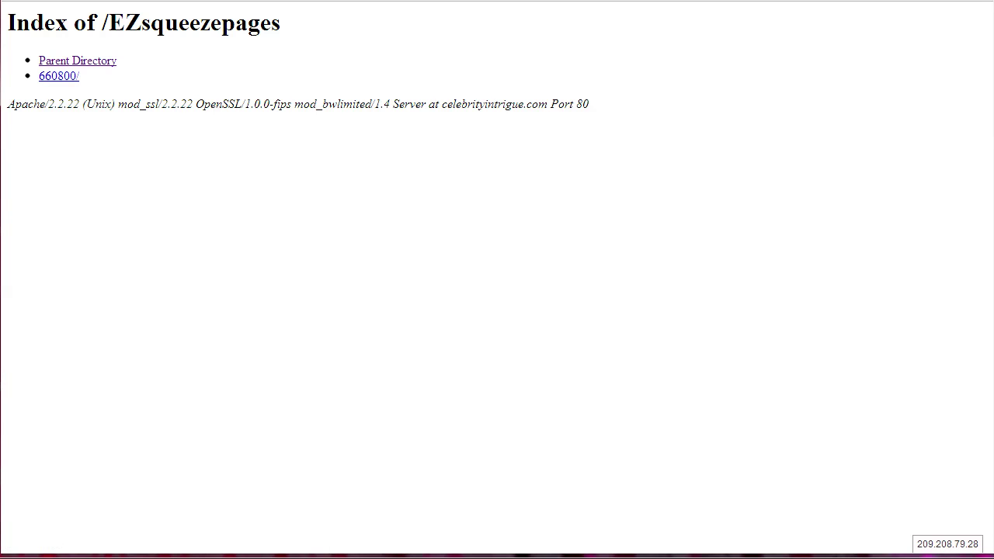
{"action": "left_click", "coordinate": [60, 81]}
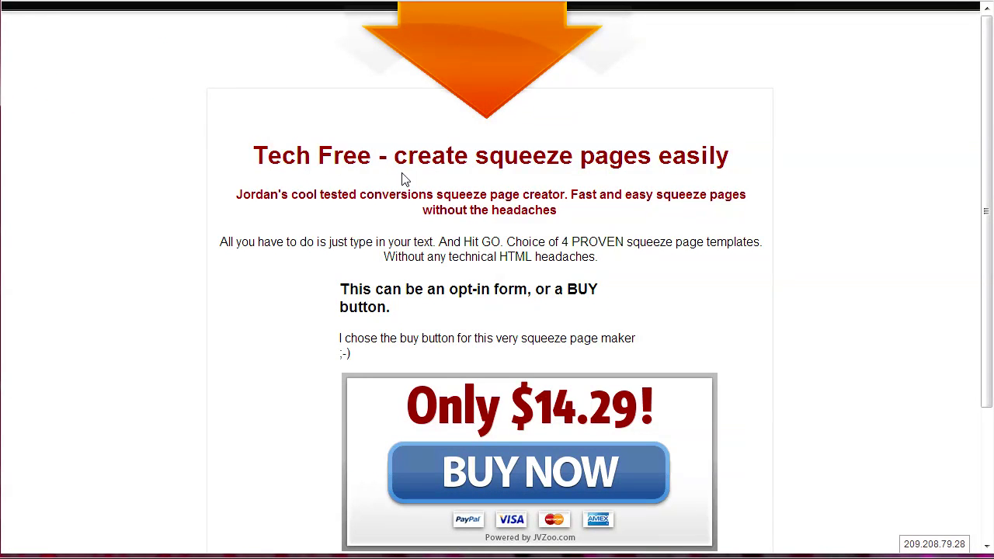
Step: Look over the live squeeze page from its headline down to the footer
{"action": "scroll", "coordinate": [804, 316], "scroll_direction": "down", "scroll_amount": 2}
{"action": "scroll", "coordinate": [805, 316], "scroll_direction": "up", "scroll_amount": 2}
{"action": "scroll", "coordinate": [800, 303], "scroll_direction": "down", "scroll_amount": 1}
{"action": "scroll", "coordinate": [795, 288], "scroll_direction": "up", "scroll_amount": 1}
{"action": "scroll", "coordinate": [771, 299], "scroll_direction": "down", "scroll_amount": 2}
{"action": "scroll", "coordinate": [780, 326], "scroll_direction": "down", "scroll_amount": 1}
{"action": "scroll", "coordinate": [788, 290], "scroll_direction": "up", "scroll_amount": 2}
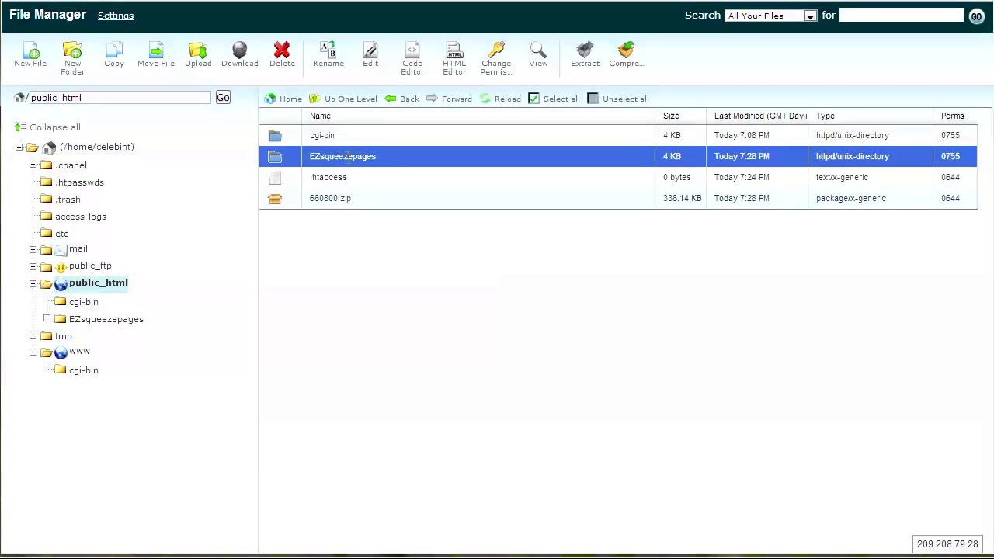
Step: Open the 660800 folder inside EZsqueezepages in File Manager
{"action": "double_click", "coordinate": [276, 163]}
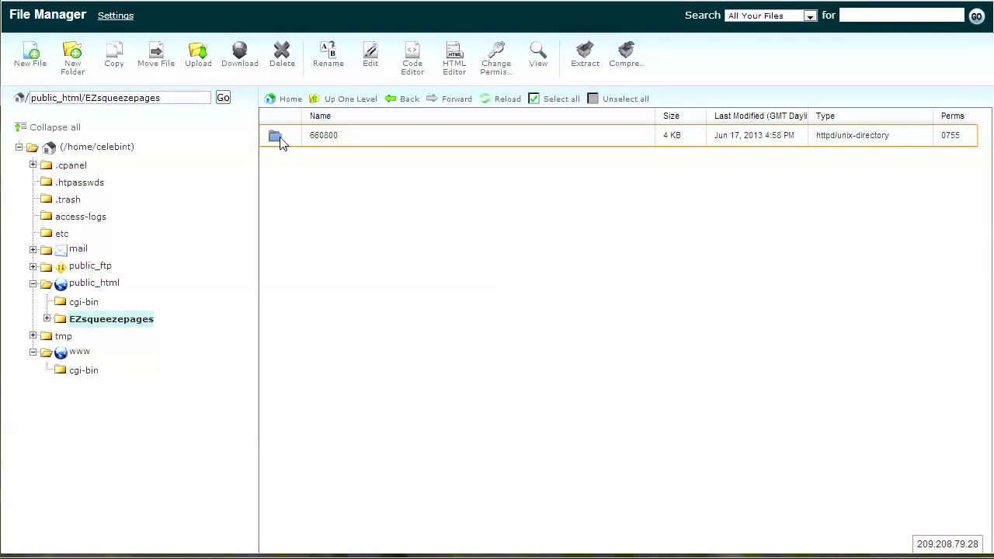
{"action": "left_click_drag", "start_coordinate": [276, 141], "coordinate": [308, 186]}
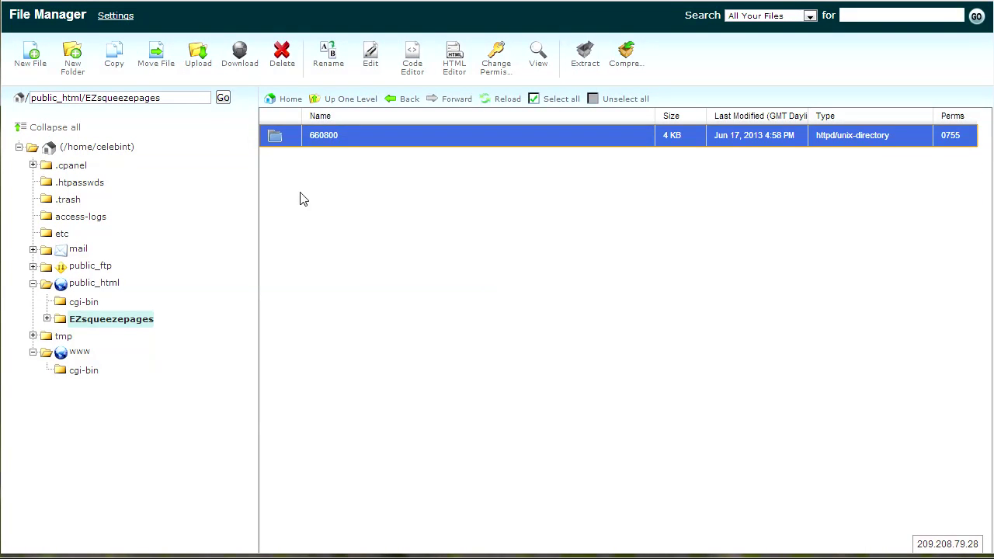
{"action": "left_click_drag", "start_coordinate": [273, 139], "coordinate": [101, 285]}
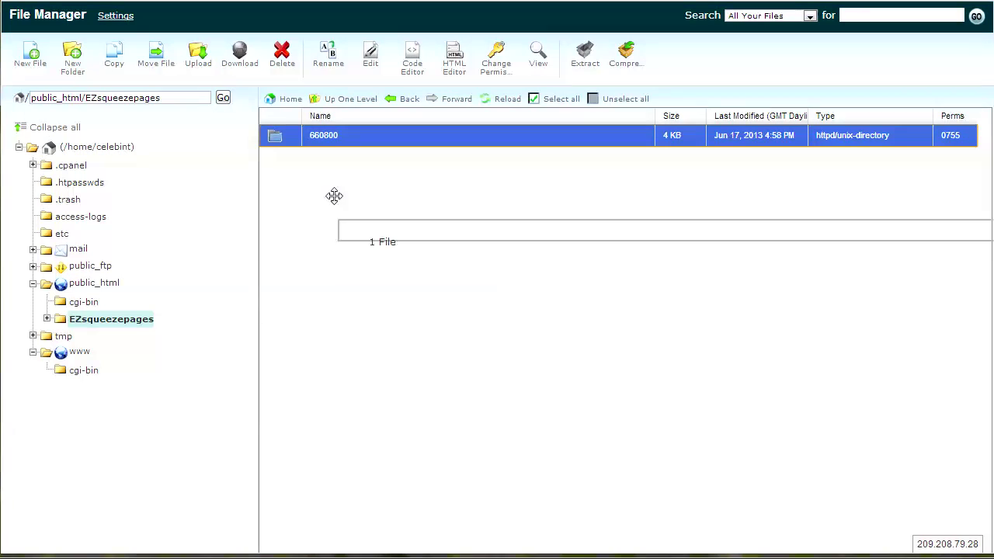
{"action": "double_click", "coordinate": [279, 140]}
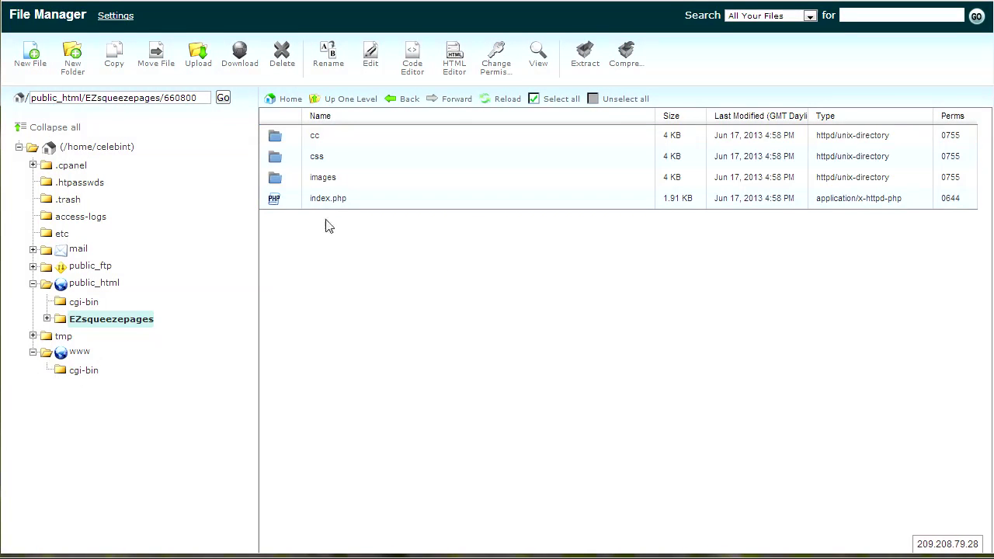
Step: Move all contents of the 660800 folder (cc, css, images and index.php) into public_html
{"action": "key", "text": "ctrl+a"}
{"action": "left_click", "coordinate": [338, 255]}
{"action": "key", "text": "ctrl+a"}
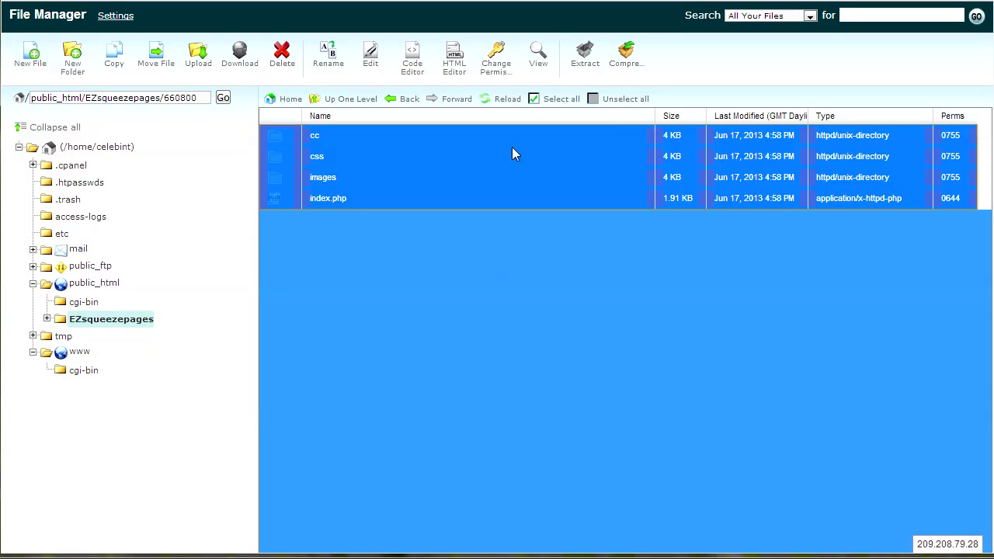
{"action": "left_click", "coordinate": [557, 101]}
{"action": "left_click", "coordinate": [500, 270]}
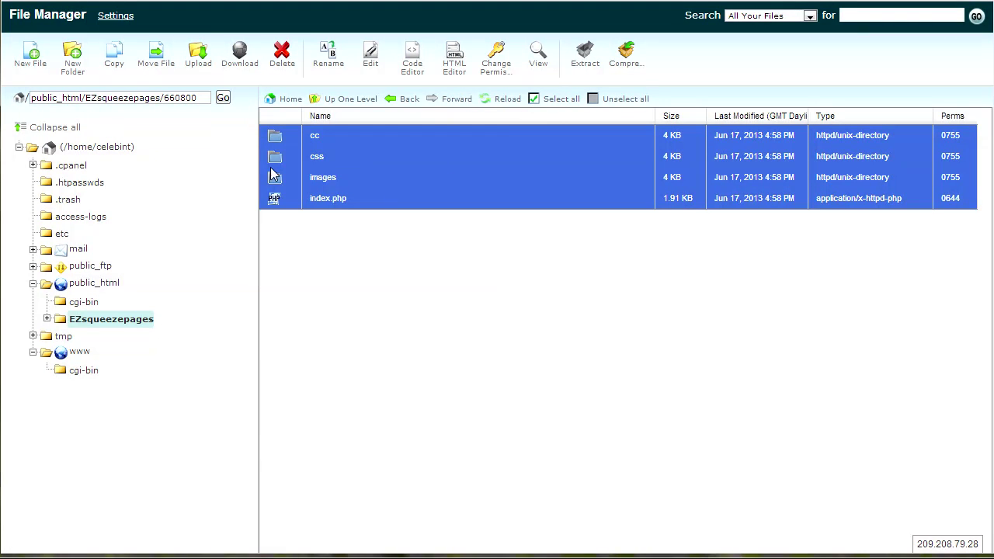
{"action": "left_click_drag", "start_coordinate": [275, 139], "coordinate": [96, 285]}
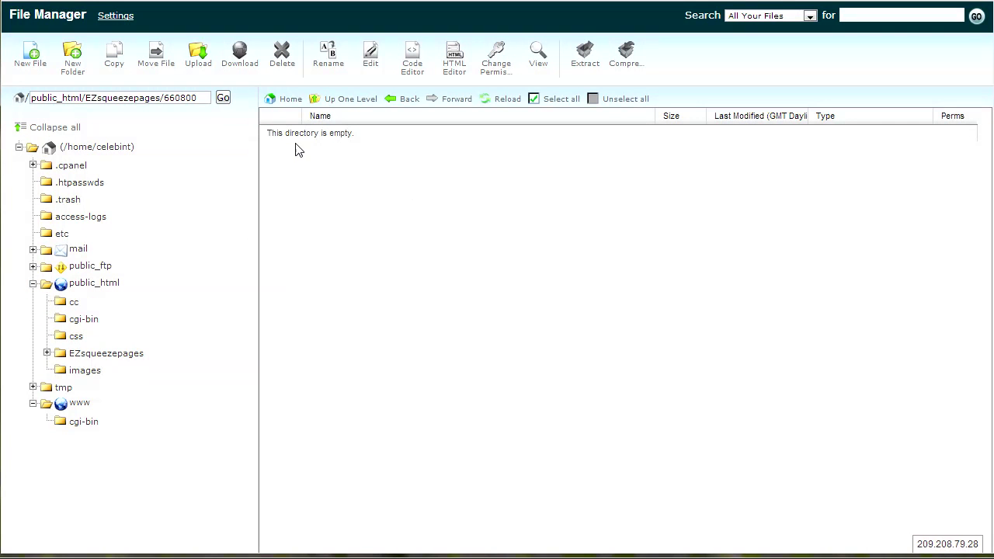
Step: Check the EZsqueezepages and public_html folders for the moved files, and look over the live squeeze page in the browser
{"action": "left_click", "coordinate": [96, 354]}
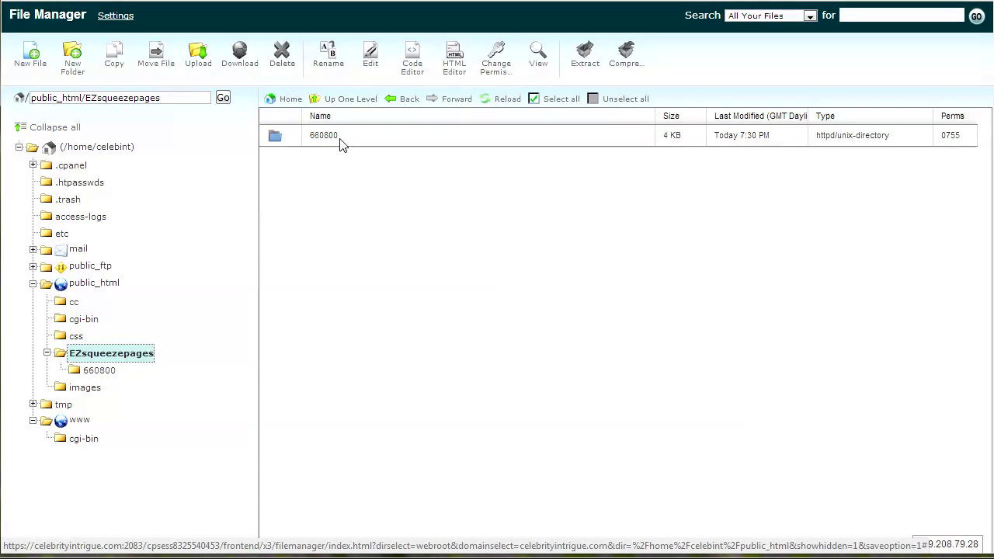
{"action": "left_click", "coordinate": [93, 283]}
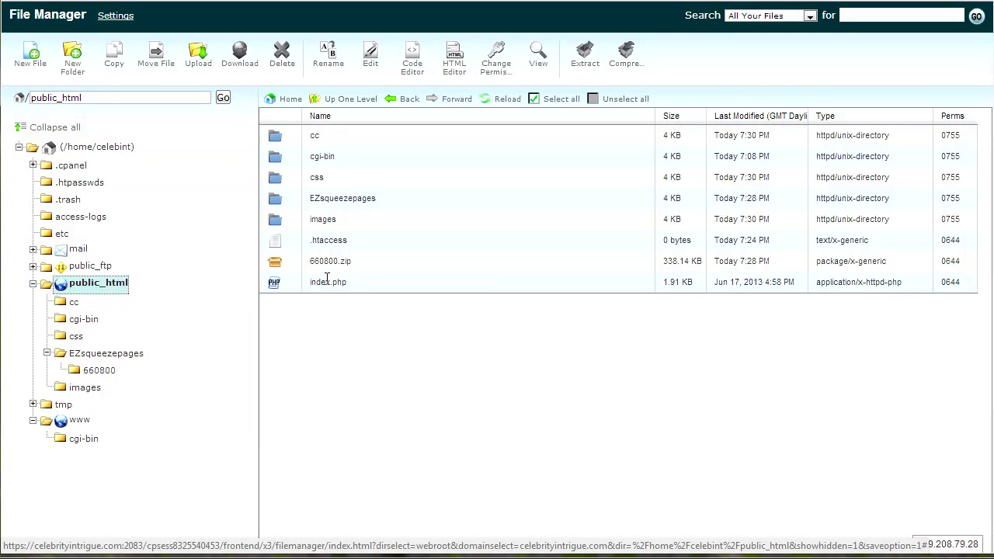
{"action": "left_click", "coordinate": [279, 289]}
{"action": "left_click", "coordinate": [279, 224]}
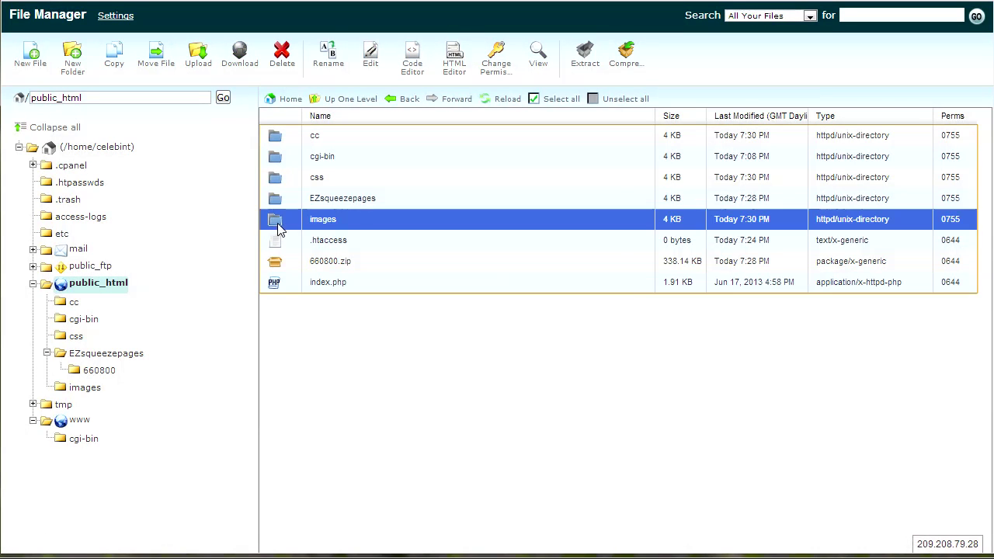
{"action": "left_click", "coordinate": [282, 180]}
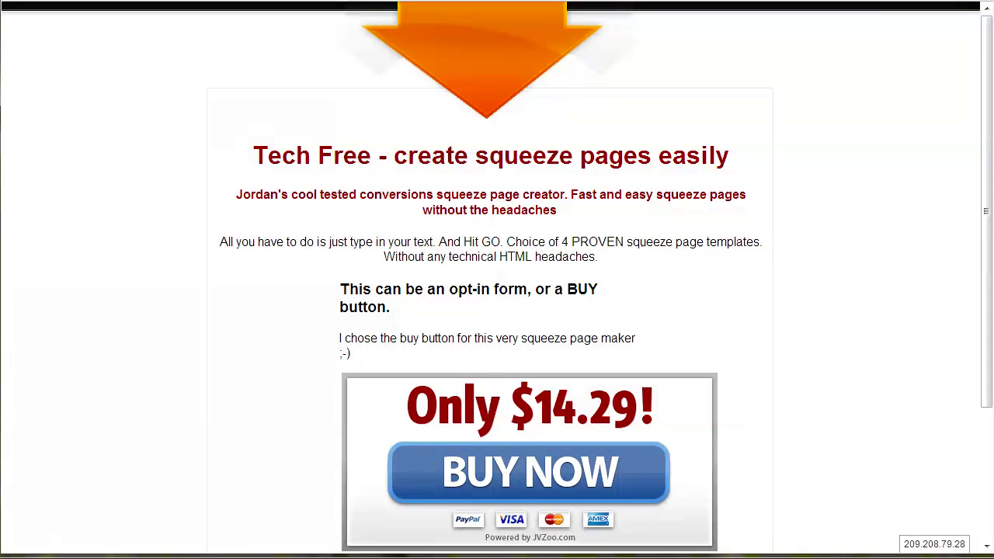
{"action": "scroll", "coordinate": [719, 271], "scroll_direction": "down", "scroll_amount": 2}
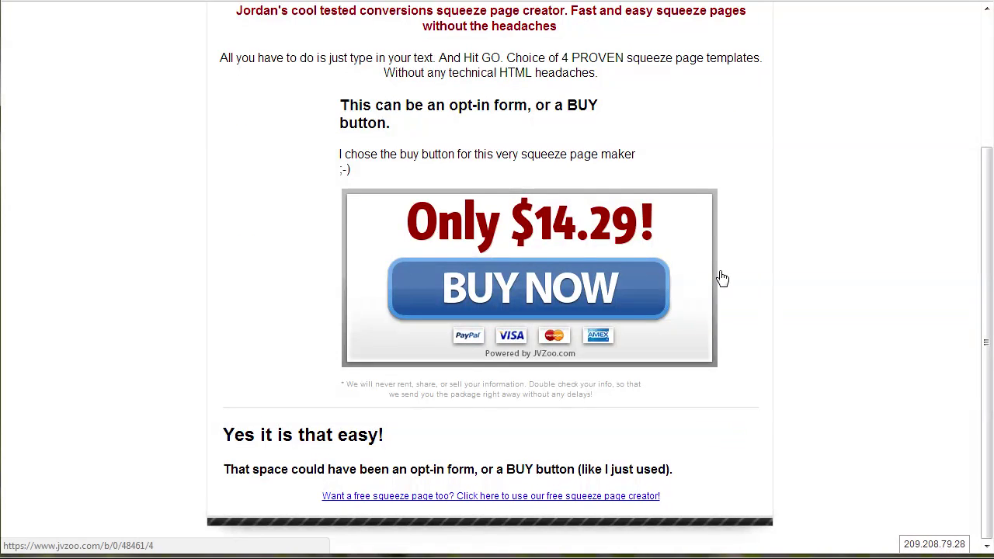
{"action": "scroll", "coordinate": [722, 278], "scroll_direction": "up", "scroll_amount": 2}
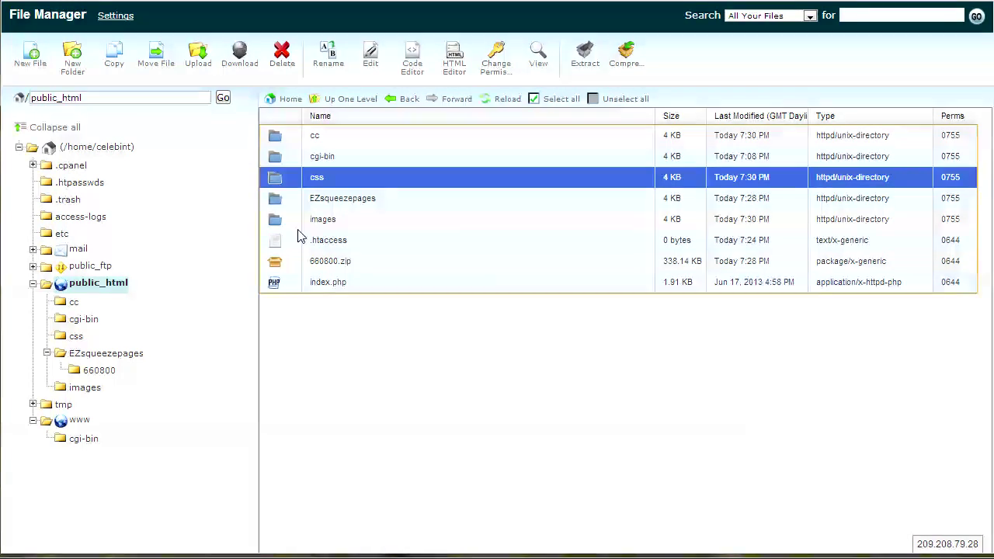
Step: Delete the EZsqueezepages folder from public_html
{"action": "left_click", "coordinate": [279, 204]}
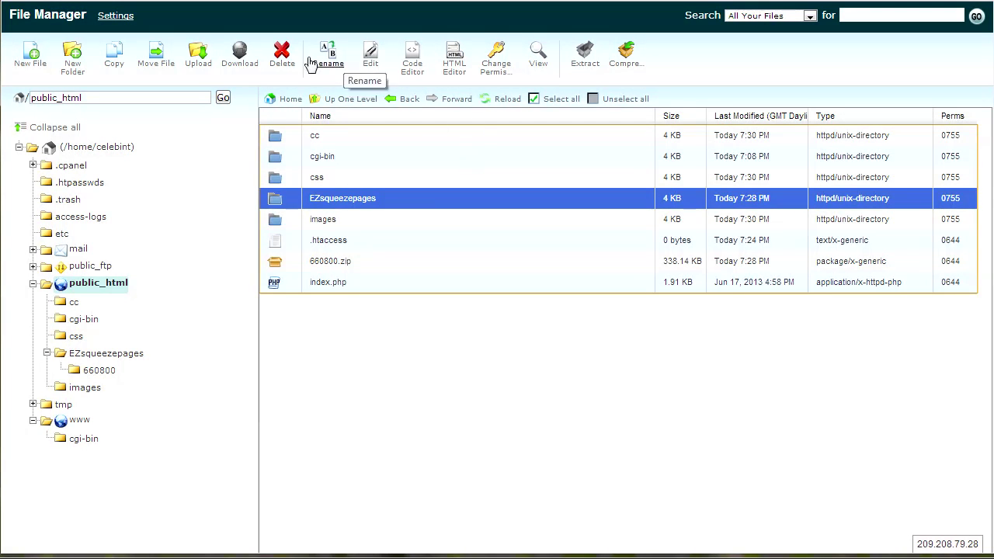
{"action": "left_click", "coordinate": [282, 56]}
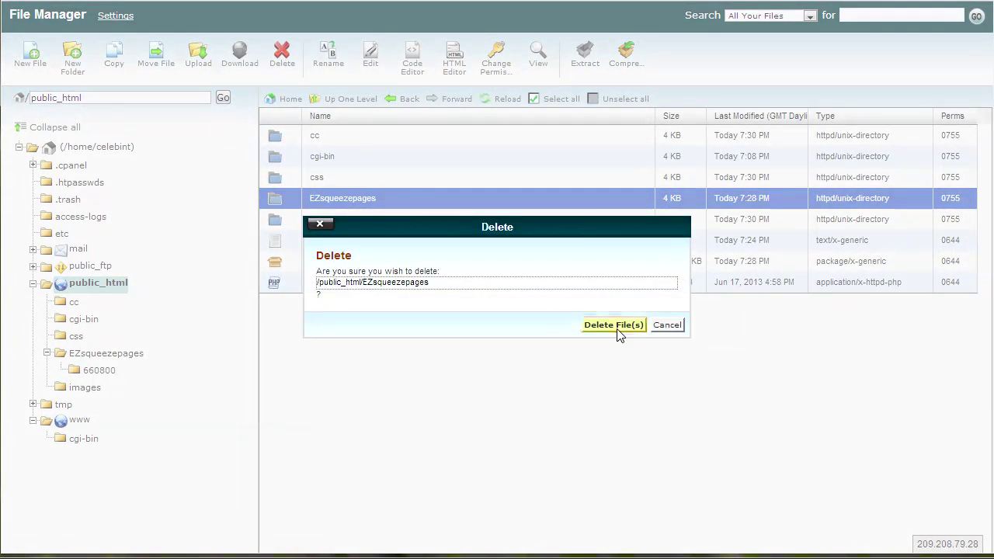
{"action": "left_click", "coordinate": [615, 326]}
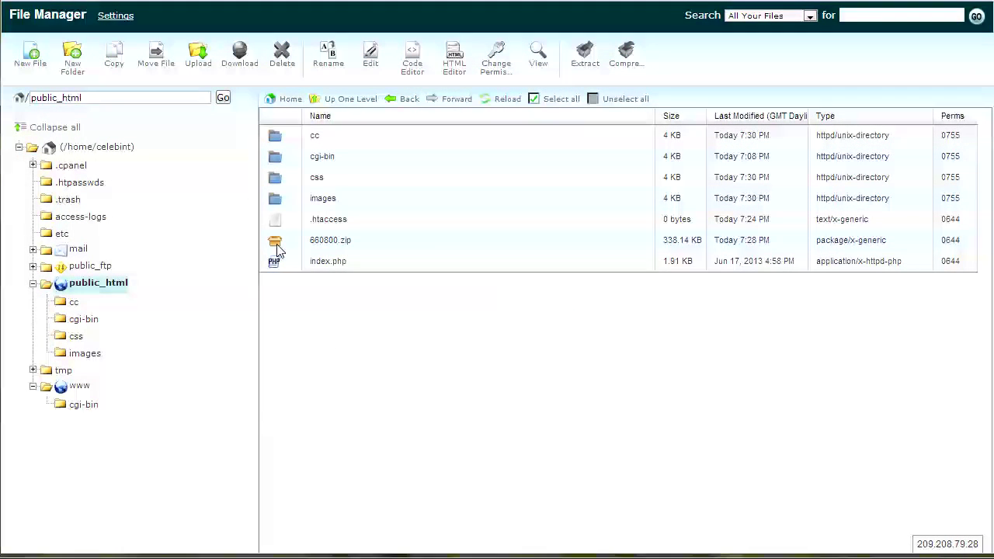
Step: Extract 660800.zip into /public_html again and close the extraction results
{"action": "left_click", "coordinate": [277, 245]}
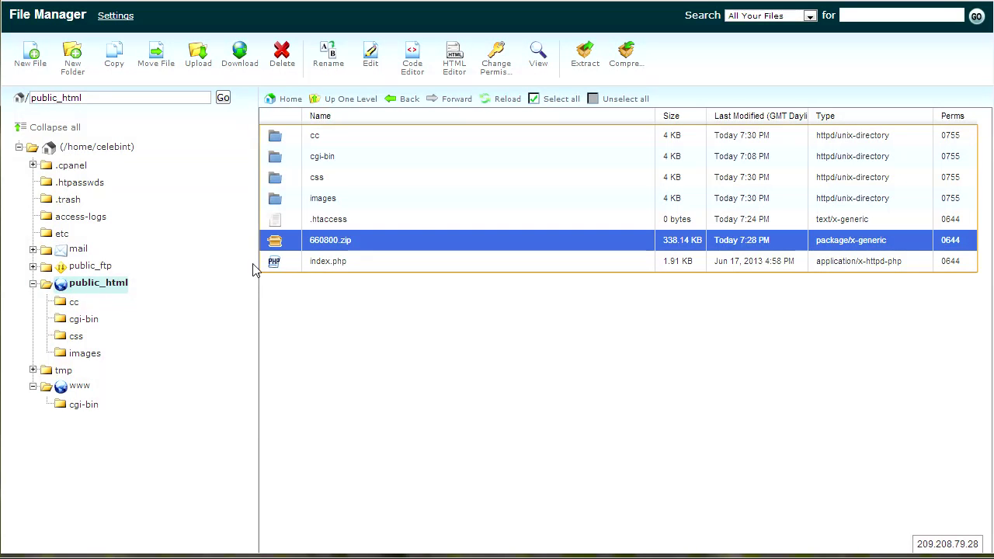
{"action": "left_click", "coordinate": [590, 68]}
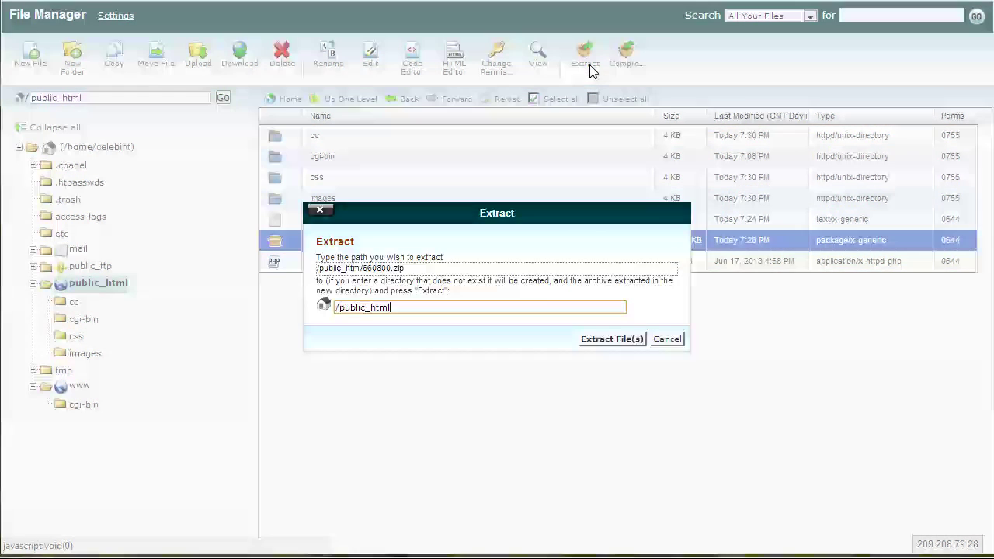
{"action": "left_click", "coordinate": [615, 340]}
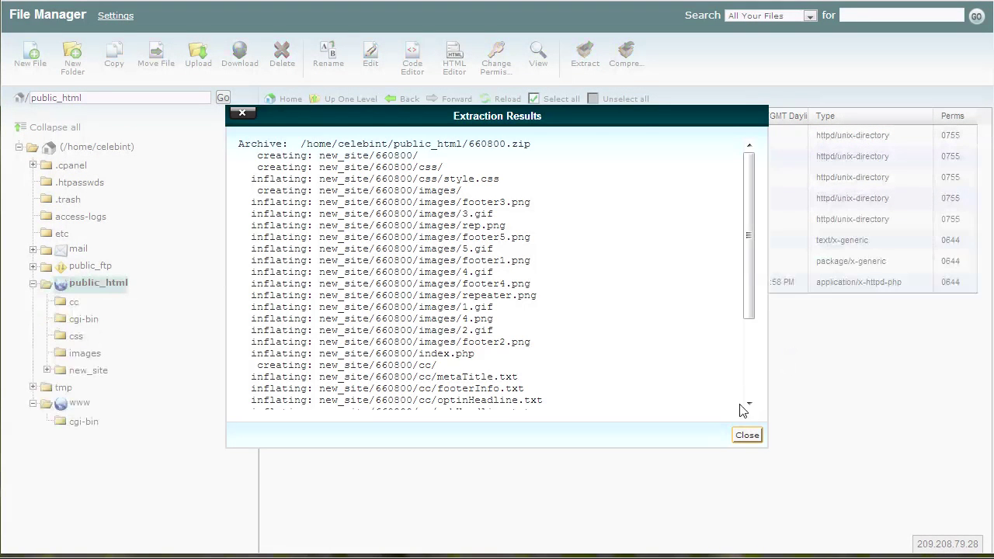
{"action": "left_click", "coordinate": [746, 436]}
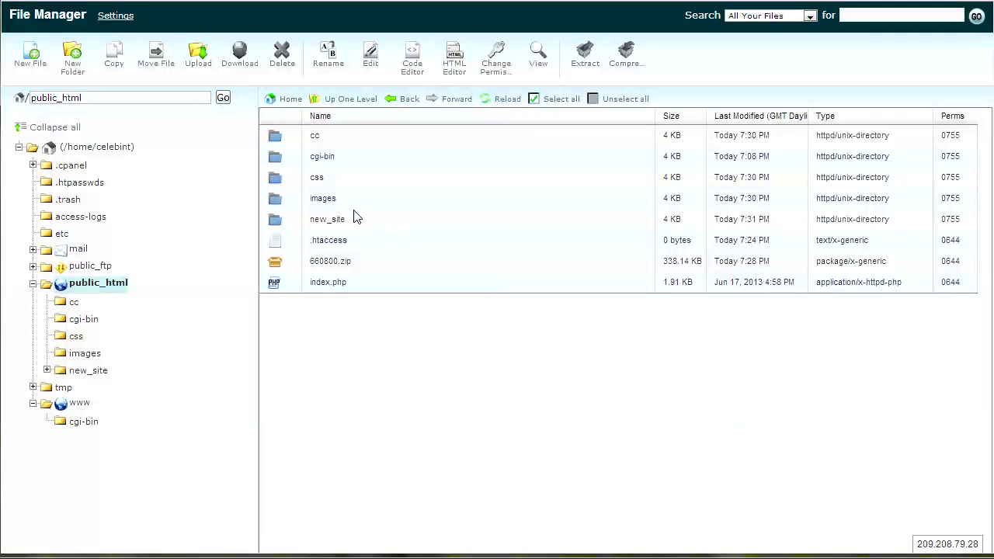
Step: Move the 660800 folder out of new_site into public_html and return to the public_html listing
{"action": "left_click", "coordinate": [278, 221]}
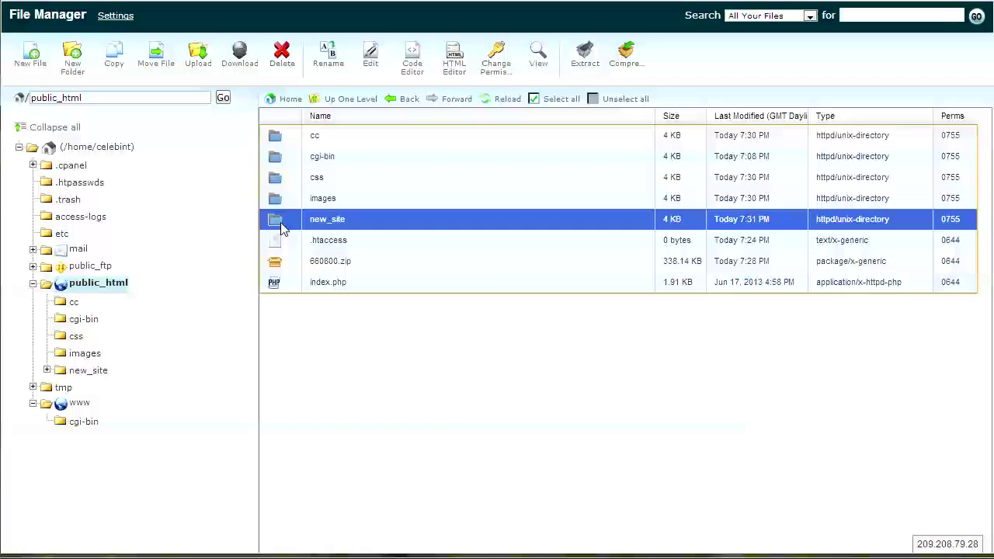
{"action": "double_click", "coordinate": [279, 225]}
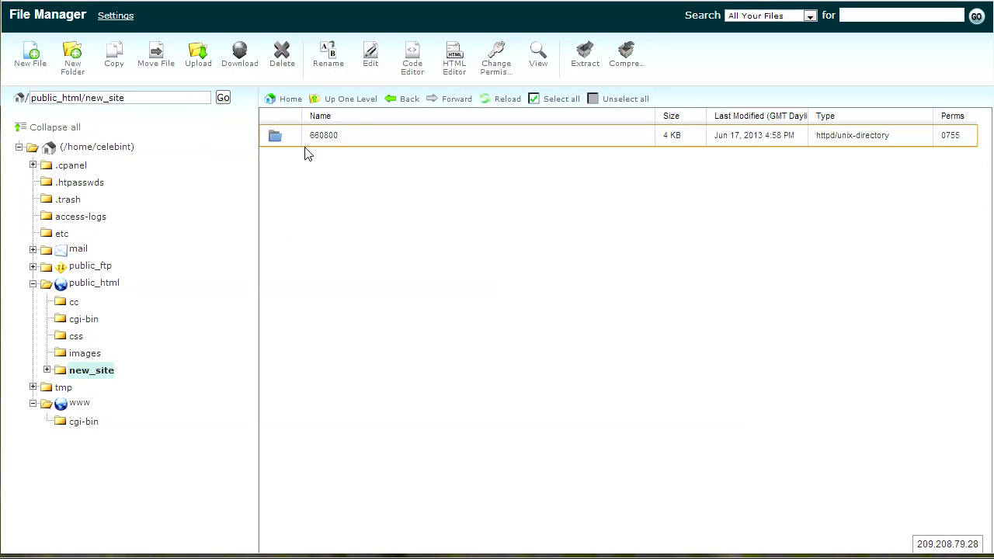
{"action": "double_click", "coordinate": [281, 139]}
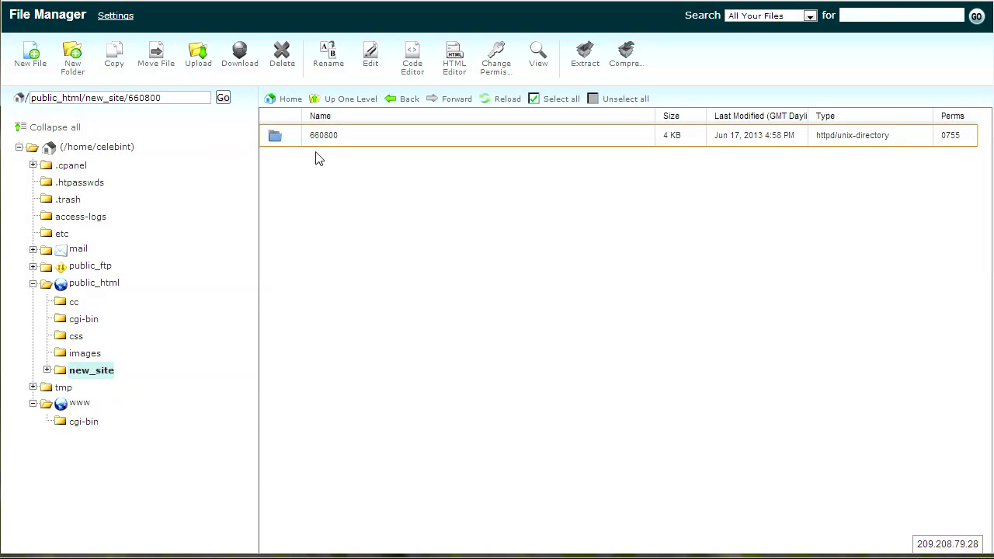
{"action": "left_click", "coordinate": [351, 104]}
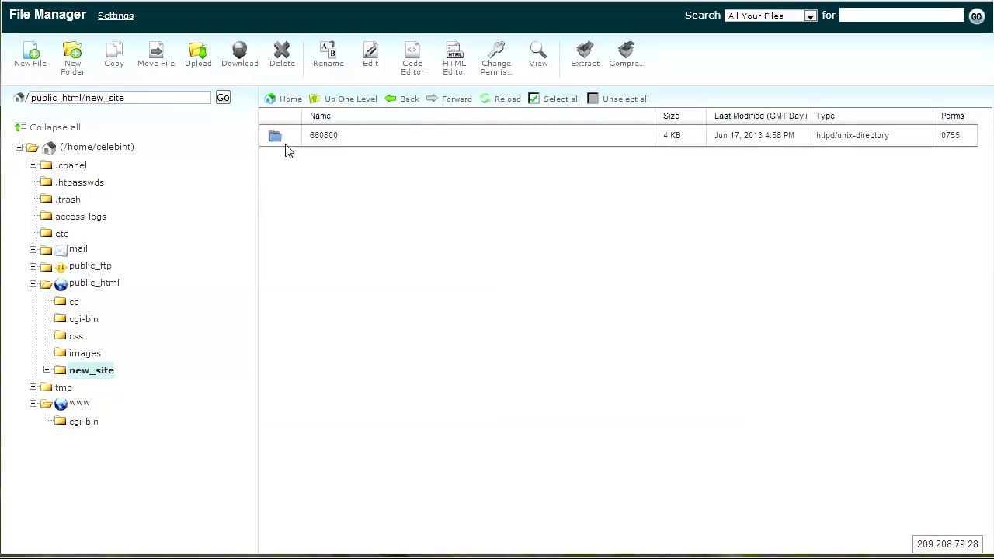
{"action": "left_click_drag", "start_coordinate": [277, 141], "coordinate": [92, 284]}
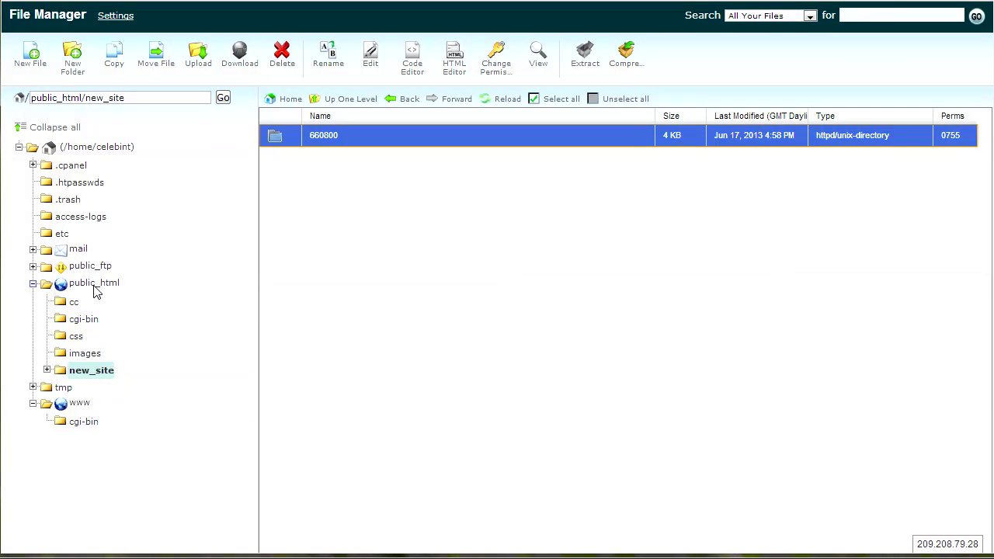
{"action": "left_click", "coordinate": [87, 283]}
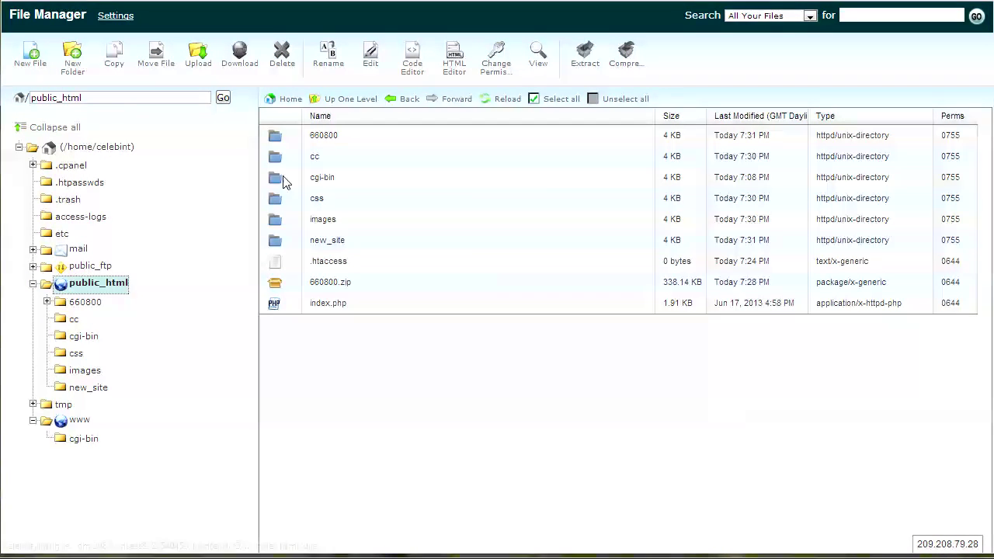
Step: Rename the 660800 folder in public_html to EZsqueezepages
{"action": "left_click", "coordinate": [325, 135]}
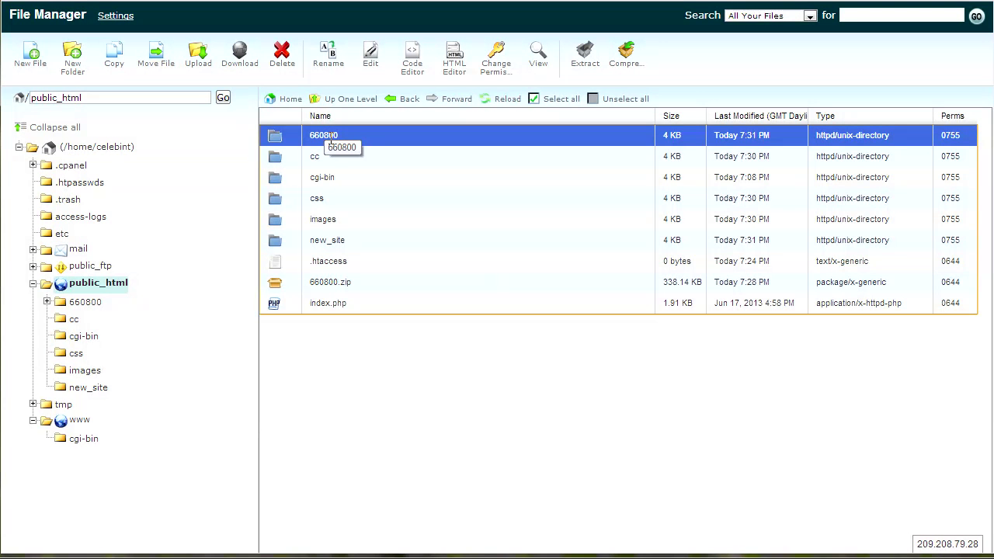
{"action": "left_click", "coordinate": [336, 66]}
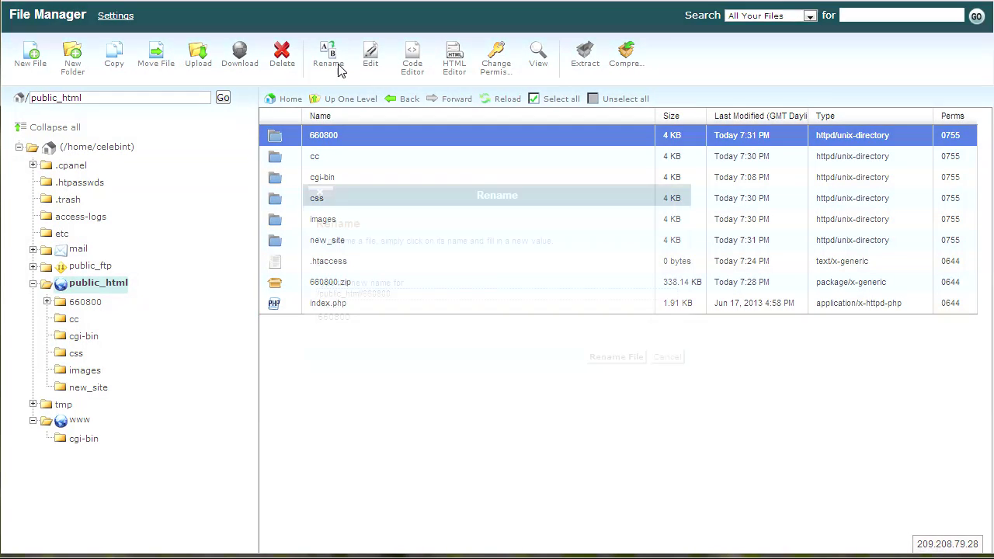
{"action": "key", "text": "BackSpace"}
{"action": "key", "text": "BackSpace"}
{"action": "key", "text": "BackSpace"}
{"action": "key", "text": "BackSpace"}
{"action": "key", "text": "BackSpace"}
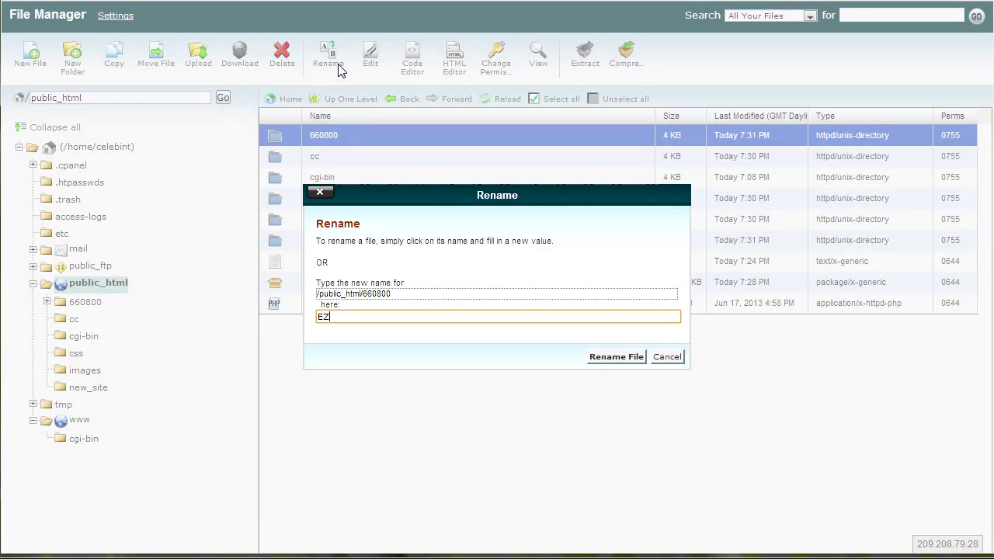
{"action": "type", "text": "EZsquuze[pa"}
{"action": "key", "text": "Return"}
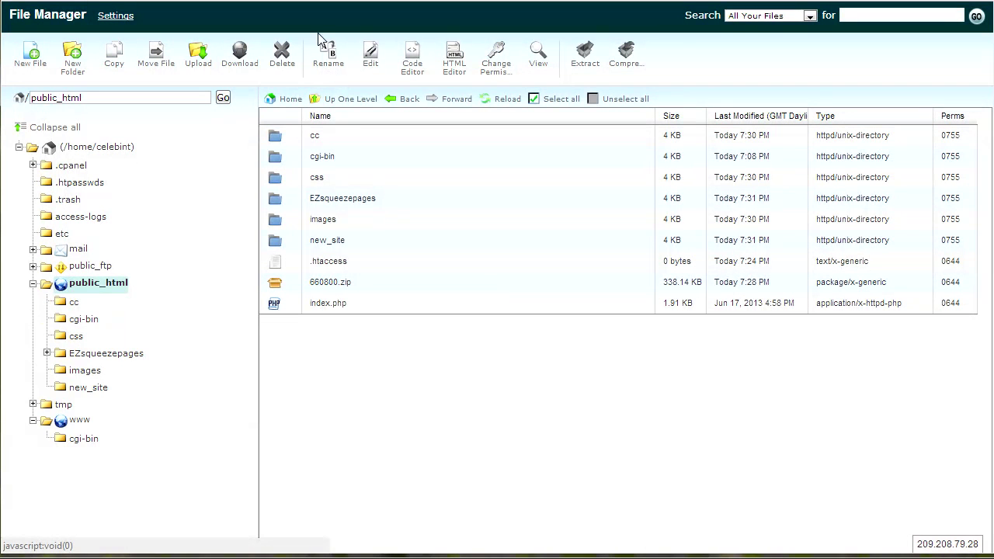
Step: Check inside the new_site folder, delete it from public_html, and select 660800.zip
{"action": "left_click", "coordinate": [277, 245]}
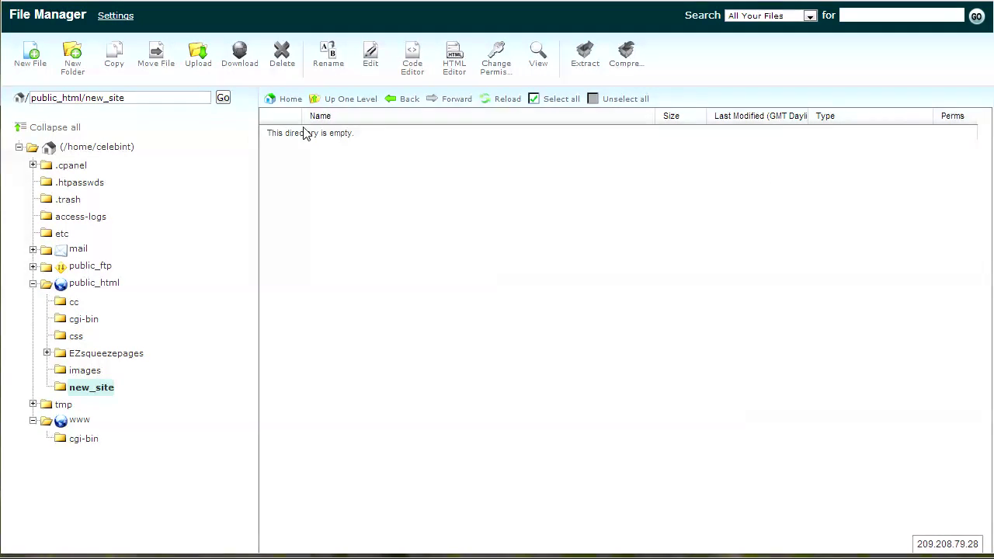
{"action": "left_click", "coordinate": [343, 104]}
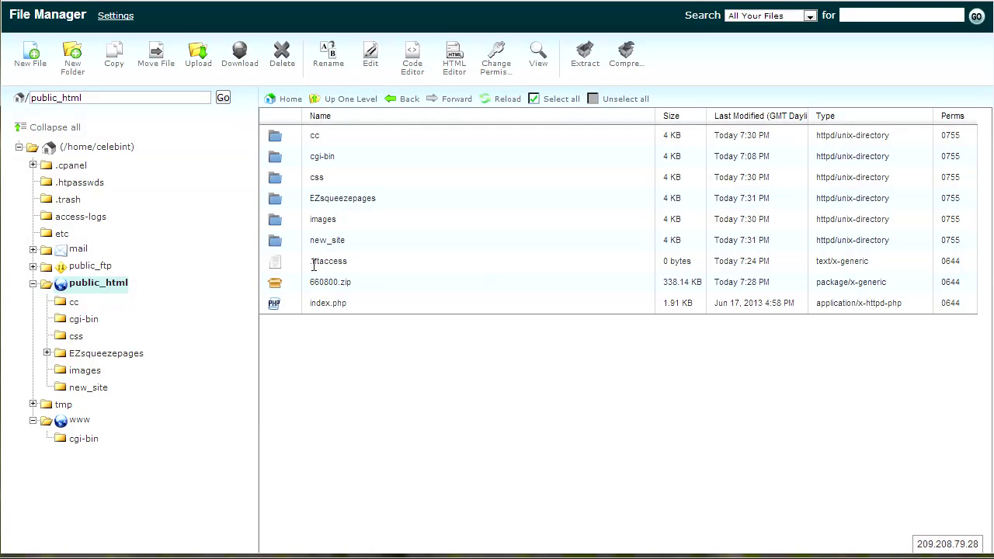
{"action": "left_click", "coordinate": [320, 240]}
{"action": "key", "text": "Delete"}
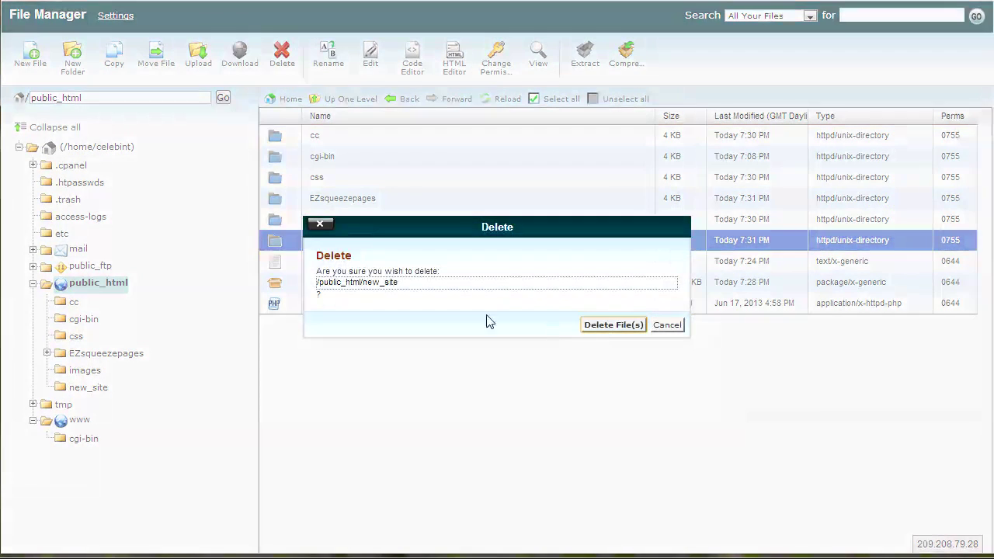
{"action": "left_click", "coordinate": [618, 325]}
{"action": "left_click", "coordinate": [321, 261]}
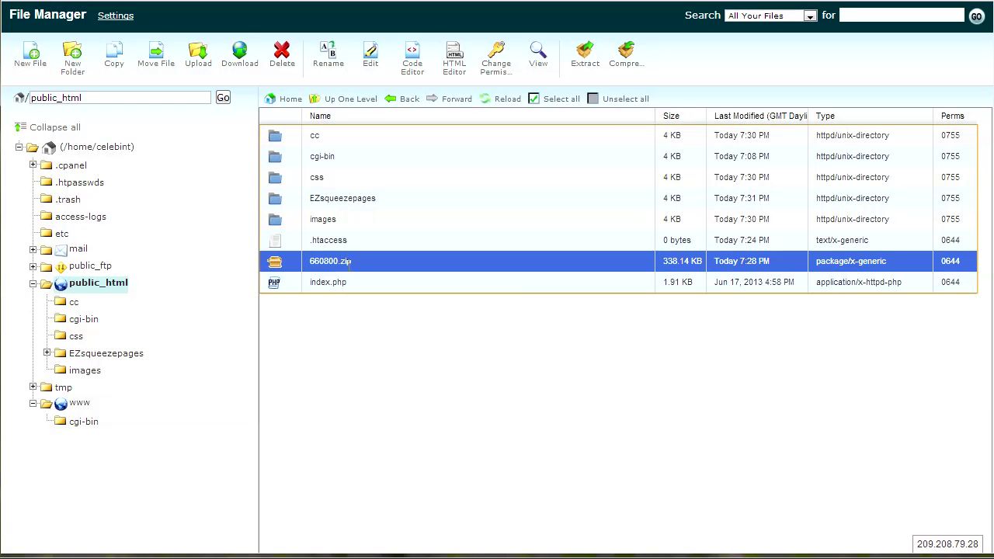
Step: Leave the EZsqueezepages folder name unchanged, switch to the live squeeze page in the browser and load celebrityintrigue.com/EZsqueezepages
{"action": "left_click", "coordinate": [335, 200]}
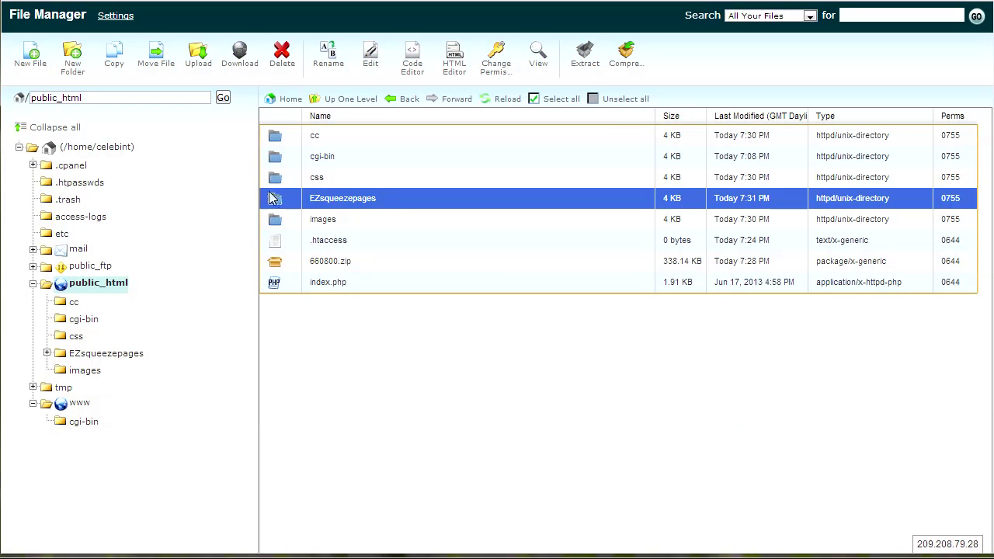
{"action": "left_click", "coordinate": [355, 199]}
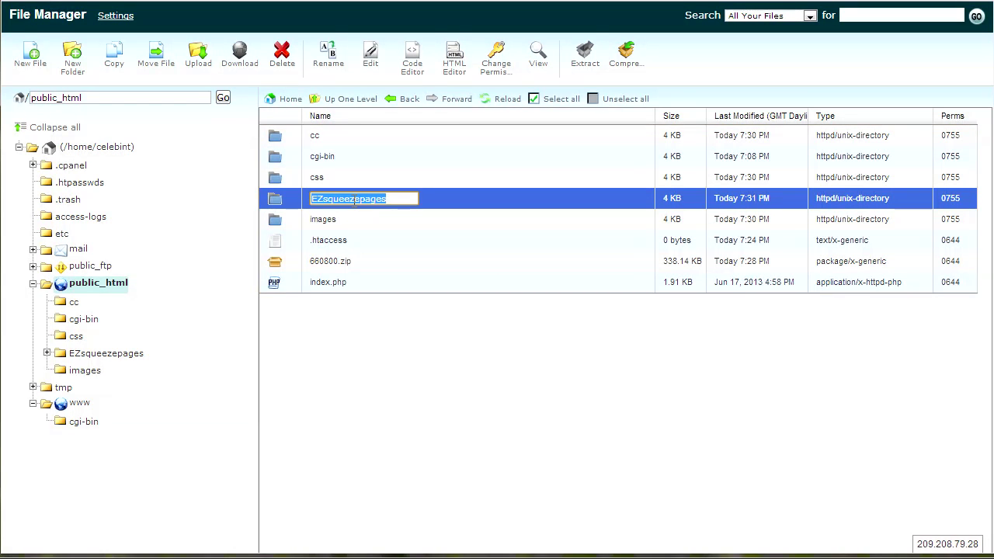
{"action": "left_click", "coordinate": [407, 388]}
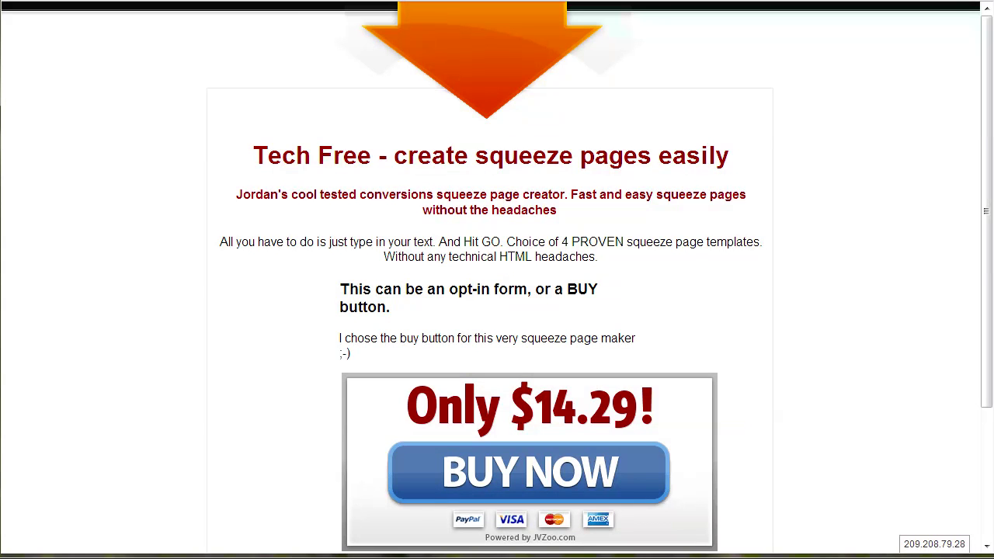
{"action": "key", "text": "F5"}
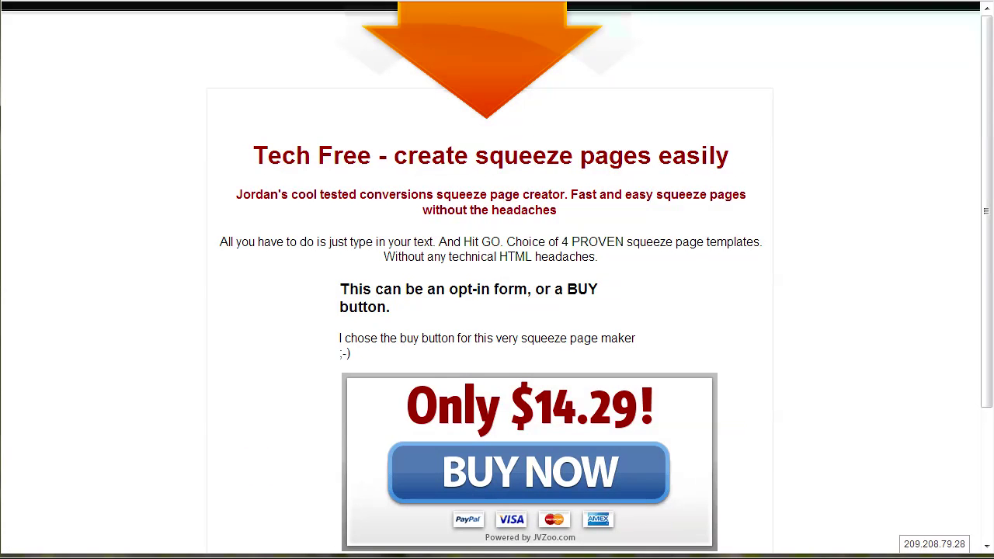
{"action": "key", "text": "ctrl+l"}
{"action": "type", "text": "celebrityintrigue.com/EZsqueezepages"}
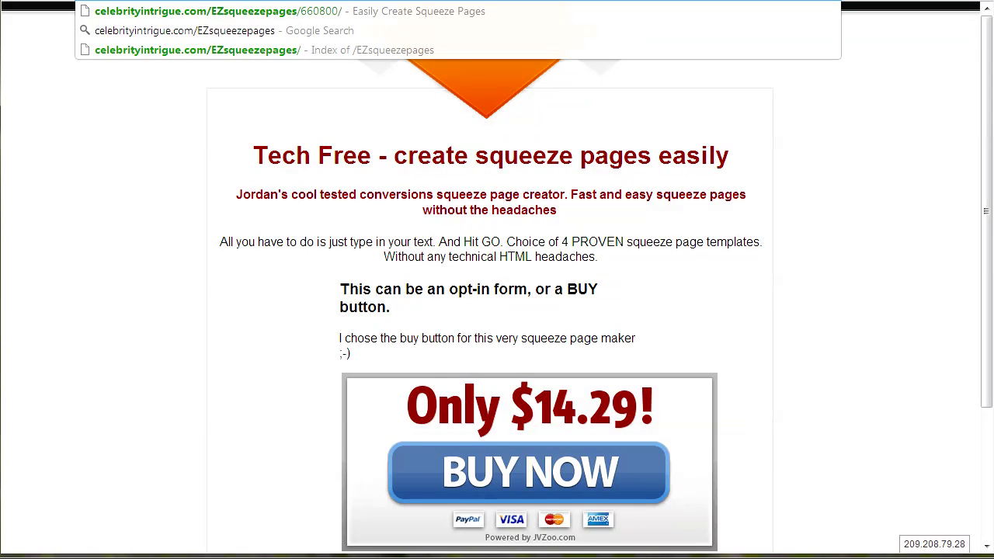
{"action": "key", "text": "Return"}
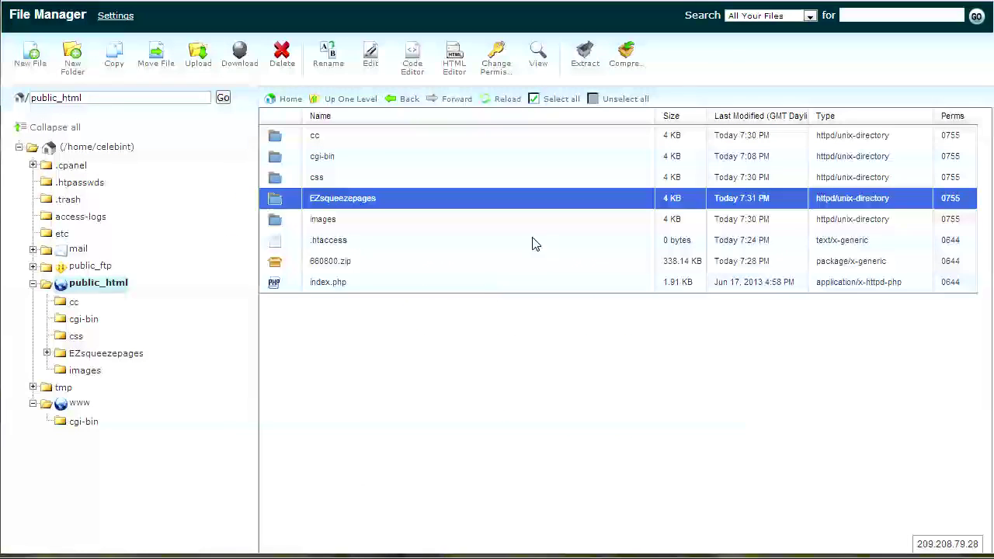
Step: Open the EZsqueezepages folder in File Manager and select all of its contents to review them
{"action": "left_click", "coordinate": [321, 261]}
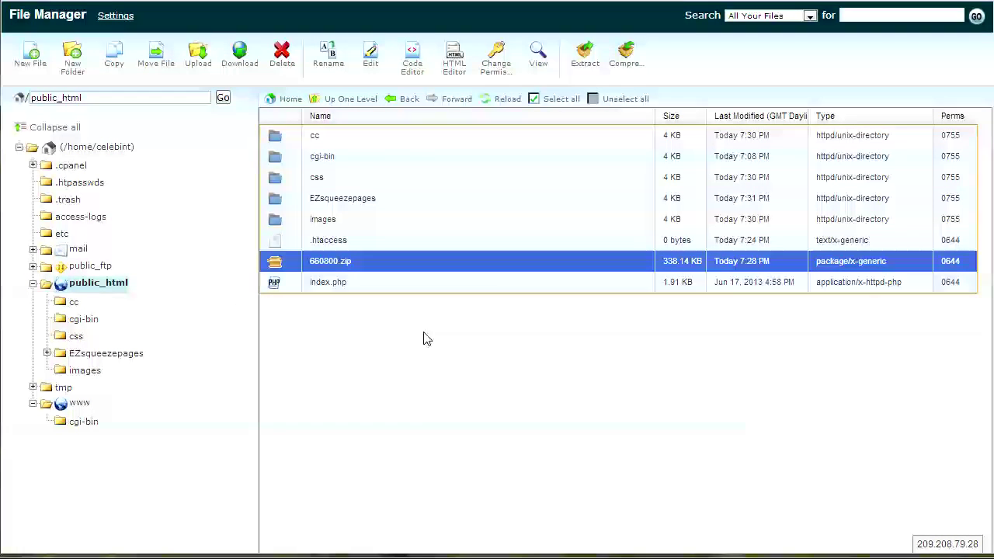
{"action": "double_click", "coordinate": [286, 199]}
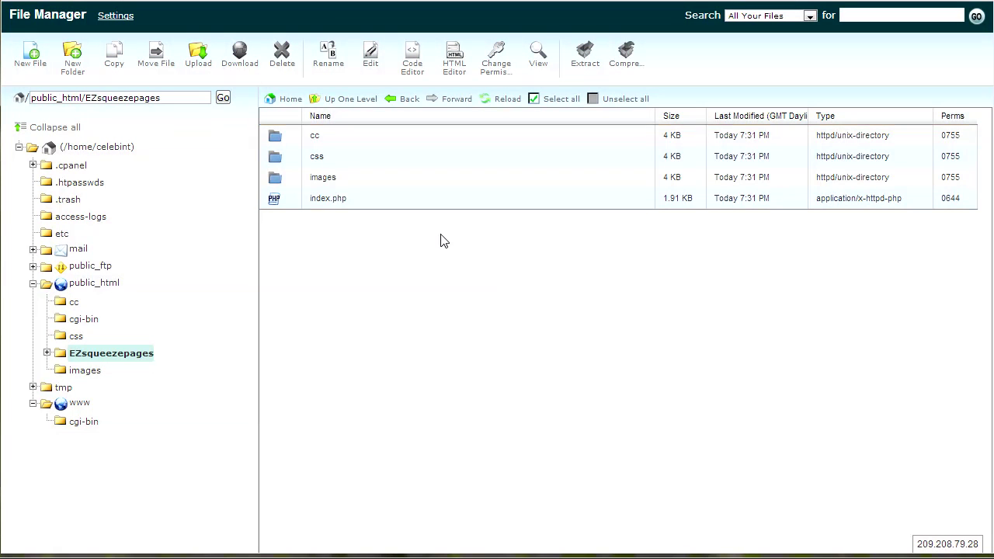
{"action": "left_click_drag", "start_coordinate": [441, 234], "coordinate": [325, 205]}
{"action": "left_click", "coordinate": [373, 236]}
{"action": "left_click", "coordinate": [553, 101]}
{"action": "left_click_drag", "start_coordinate": [274, 182], "coordinate": [402, 300]}
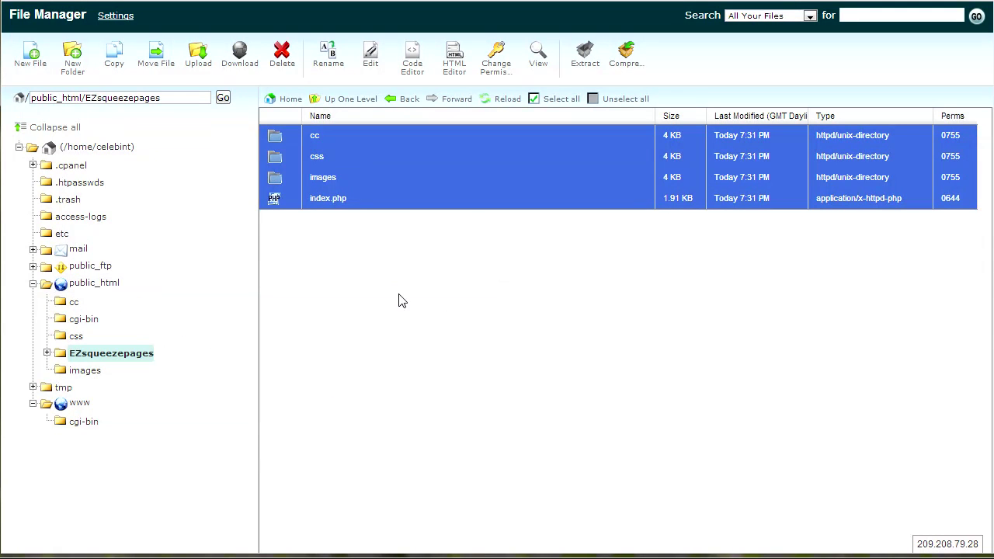
Step: Return to public_html, extract 660800.zip into /public_html once more and close the extraction results
{"action": "left_click", "coordinate": [94, 284]}
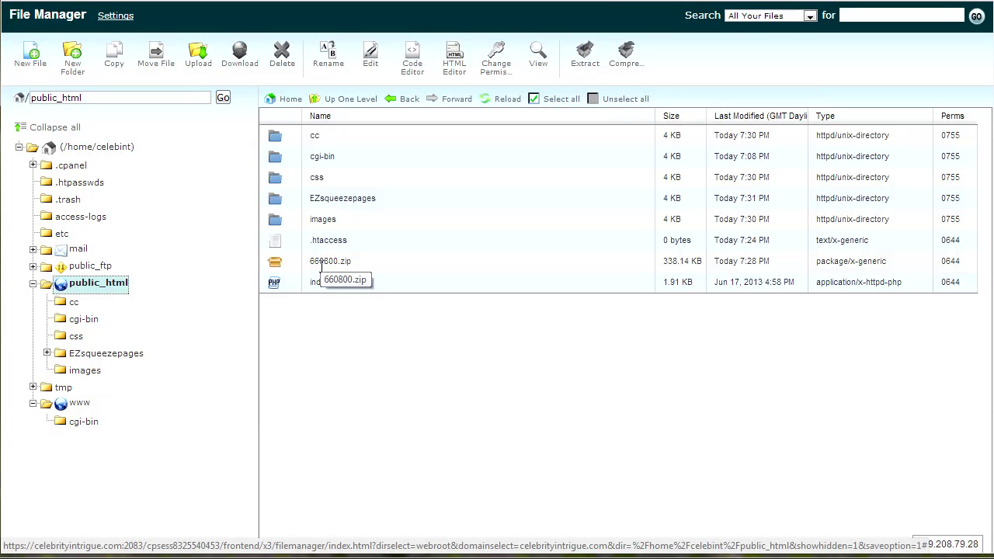
{"action": "left_click", "coordinate": [280, 267]}
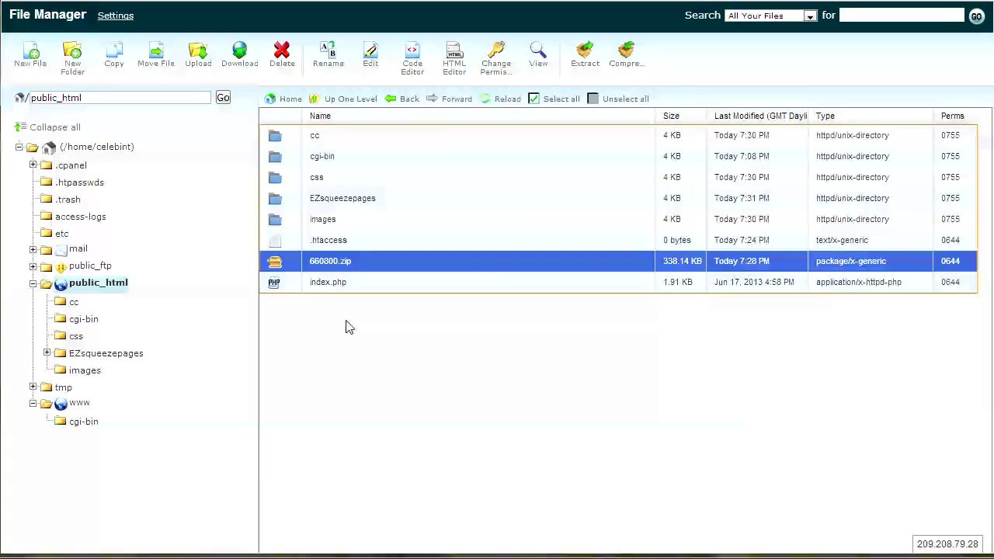
{"action": "left_click", "coordinate": [588, 76]}
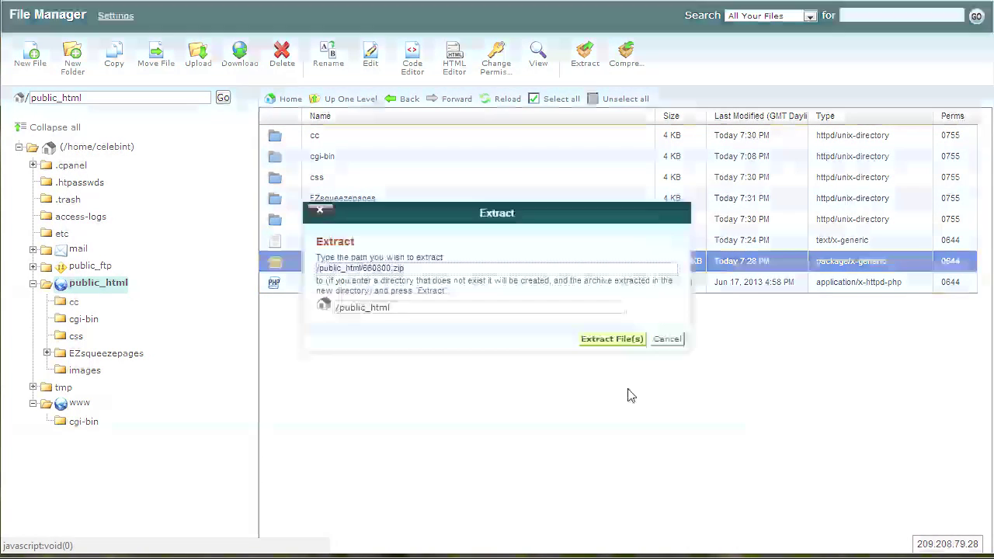
{"action": "left_click", "coordinate": [614, 340]}
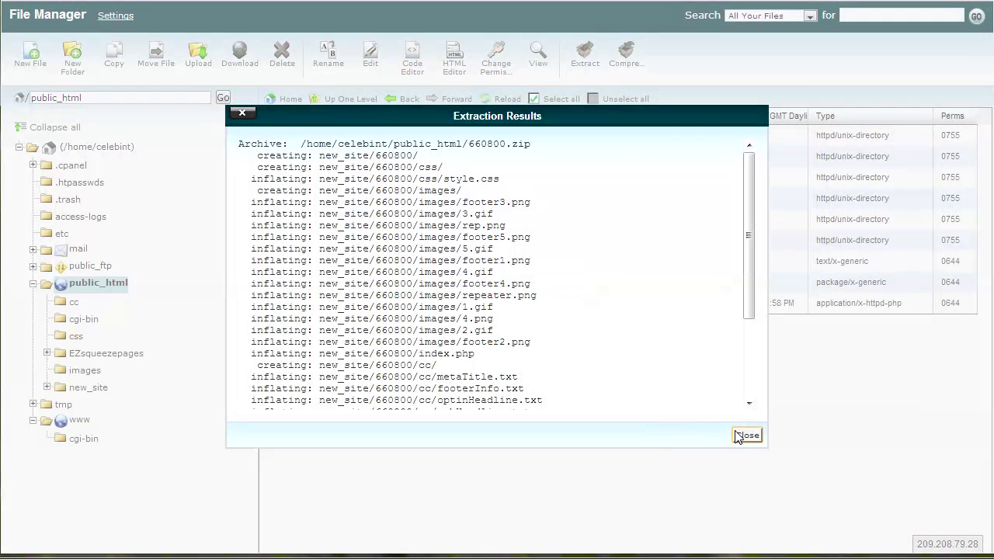
{"action": "left_click", "coordinate": [727, 437]}
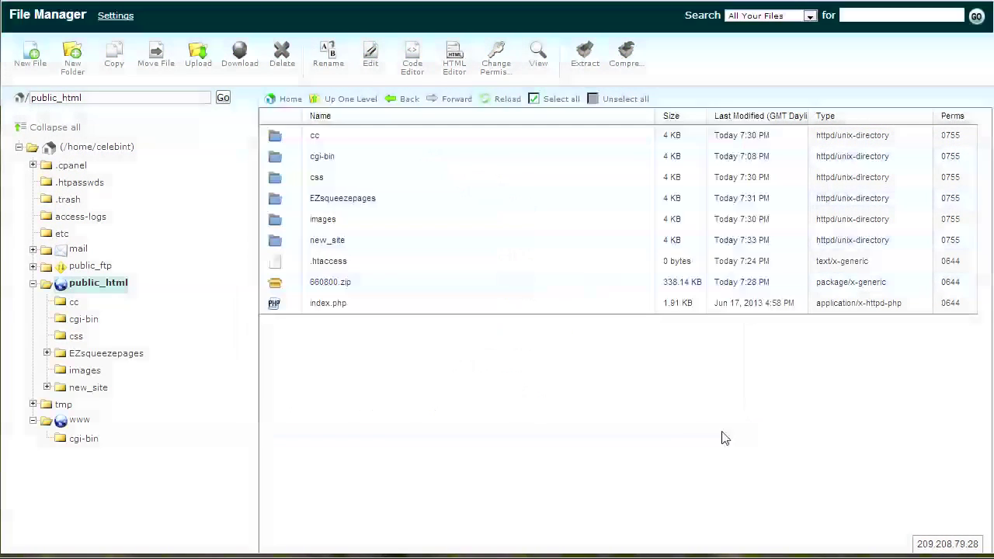
Step: Open the 660800 folder inside new_site and select all of its files and folders
{"action": "double_click", "coordinate": [278, 247]}
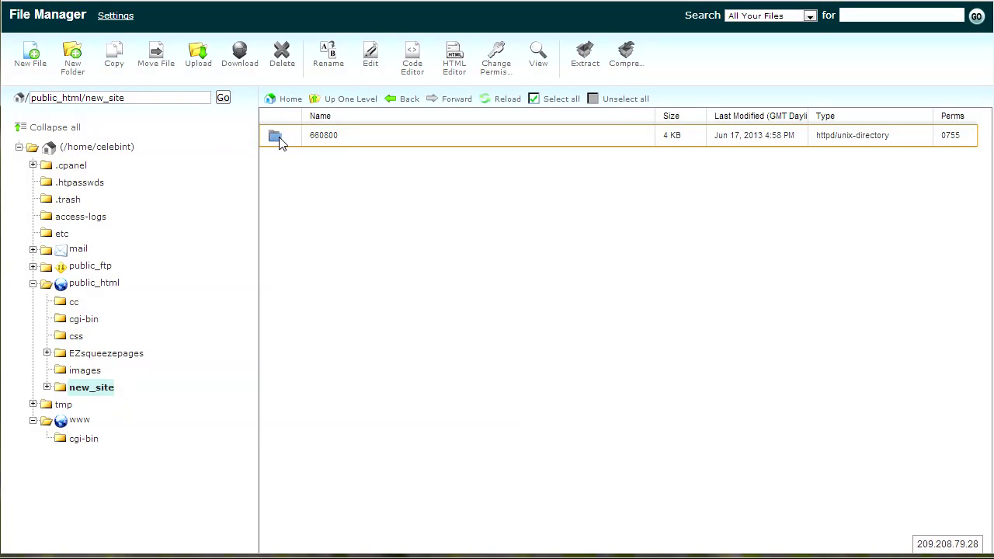
{"action": "double_click", "coordinate": [279, 140]}
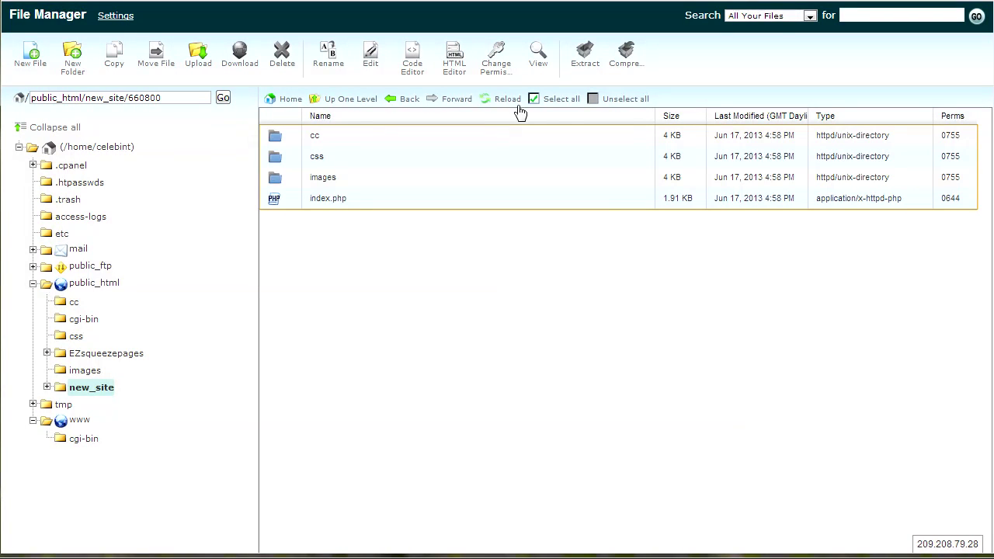
{"action": "left_click", "coordinate": [555, 101]}
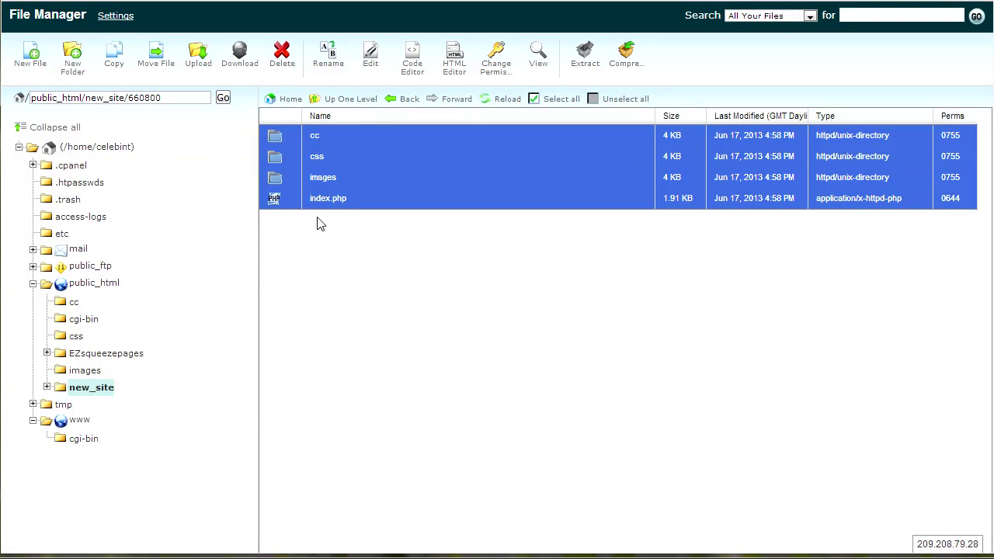
{"action": "left_click_drag", "start_coordinate": [278, 140], "coordinate": [370, 261]}
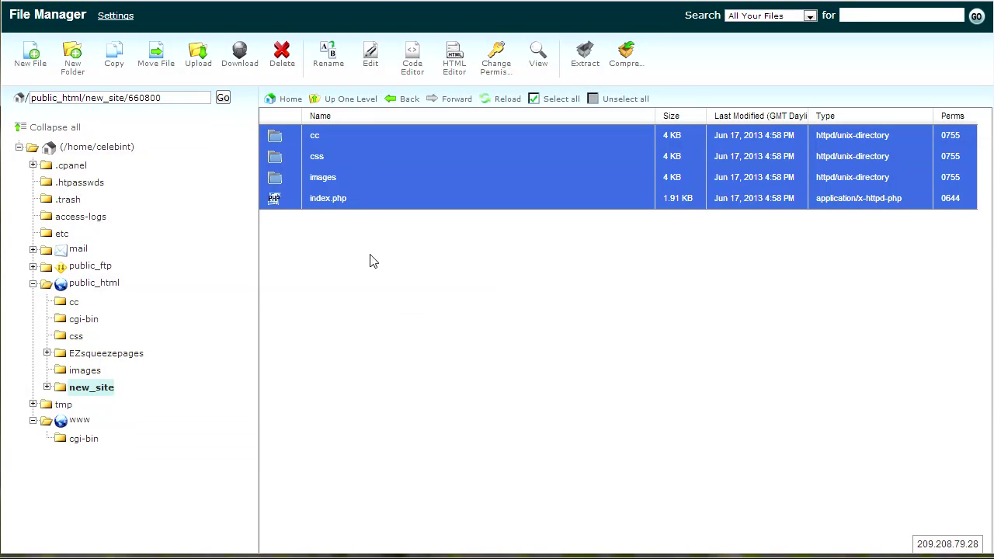
Step: Go back up to new_site, move the 660800 folder into public_html and show the public_html listing
{"action": "left_click", "coordinate": [353, 101]}
{"action": "left_click", "coordinate": [280, 145]}
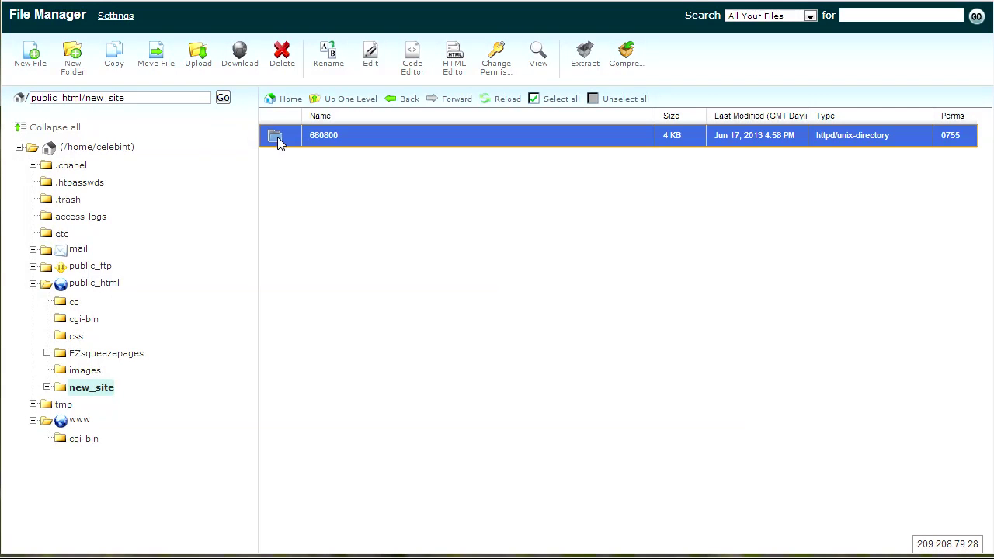
{"action": "left_click_drag", "start_coordinate": [277, 137], "coordinate": [97, 294]}
{"action": "left_click", "coordinate": [94, 288]}
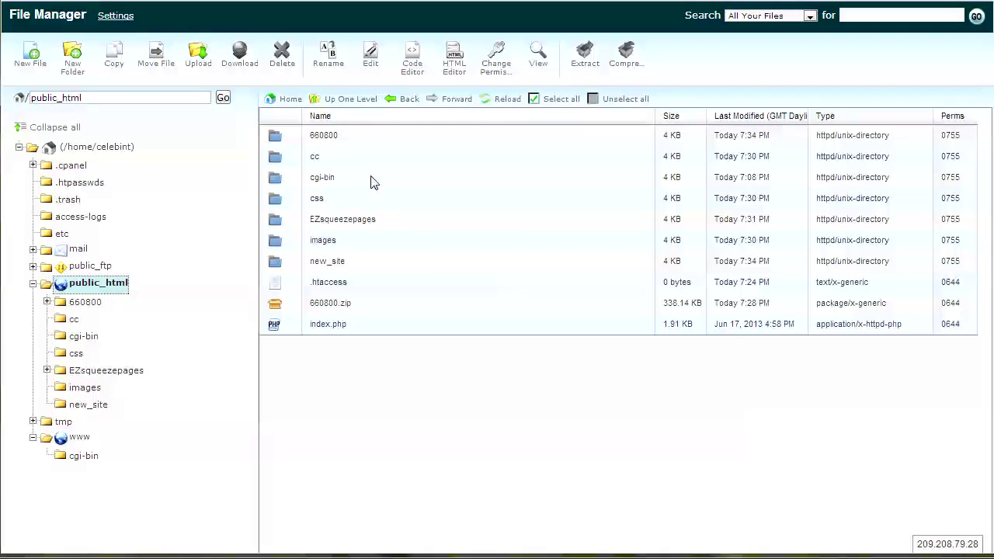
Step: Delete the extracted 660800 folder and the new_site folder from public_html
{"action": "left_click", "coordinate": [326, 139]}
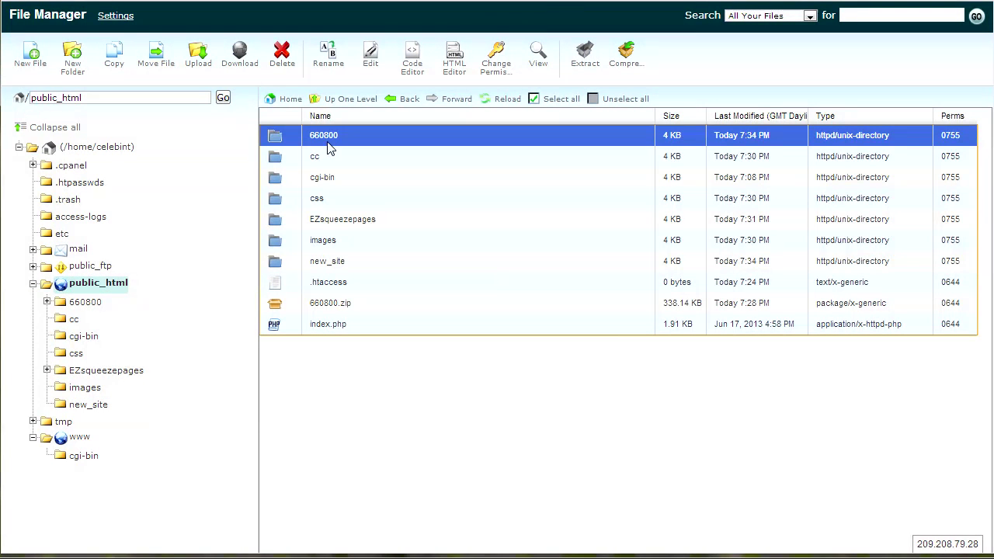
{"action": "left_click", "coordinate": [281, 56]}
{"action": "left_click", "coordinate": [599, 327]}
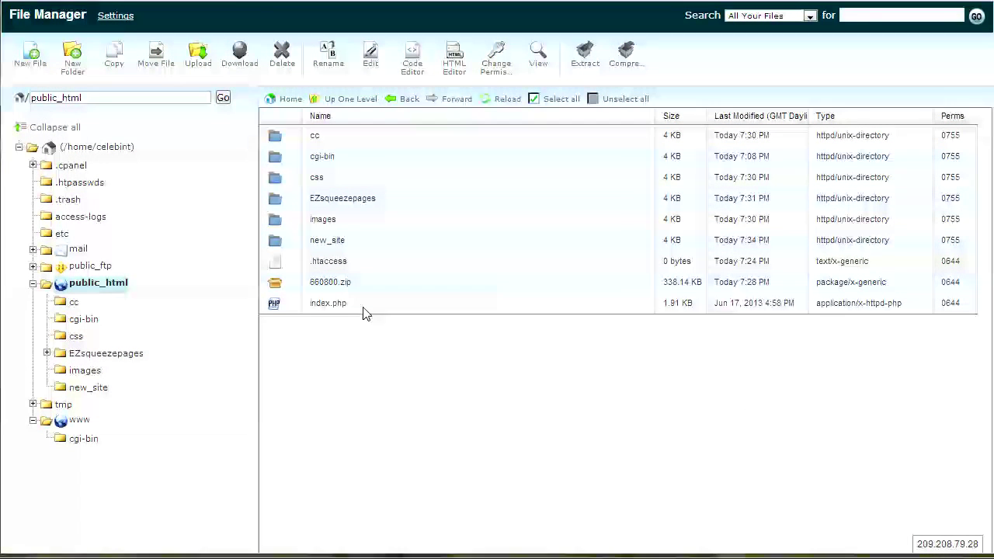
{"action": "left_click", "coordinate": [299, 245]}
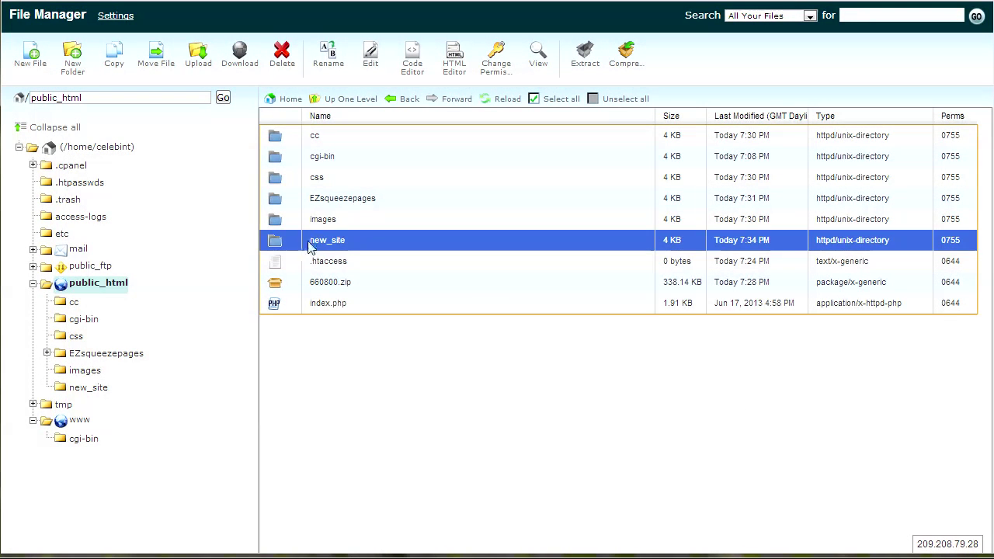
{"action": "left_click", "coordinate": [282, 60]}
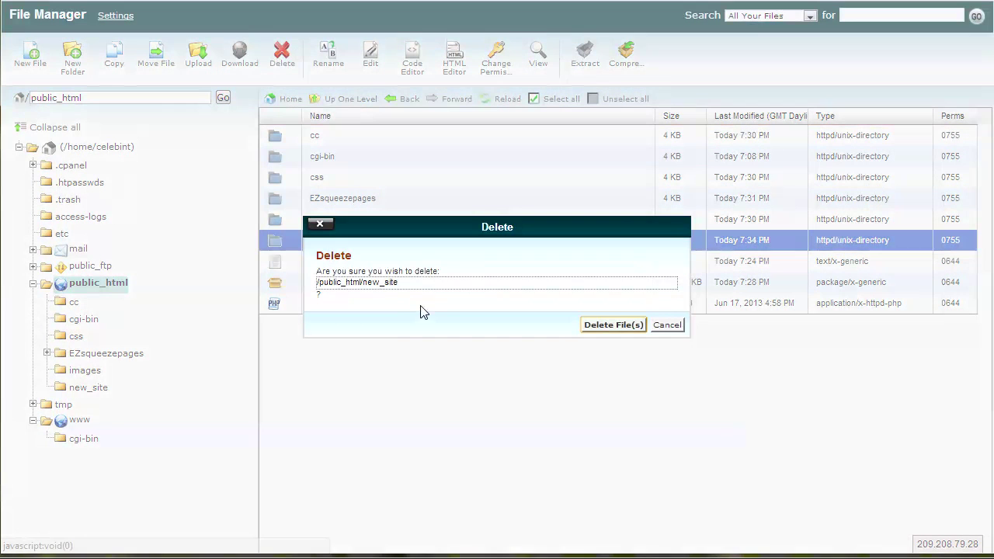
{"action": "left_click", "coordinate": [610, 331]}
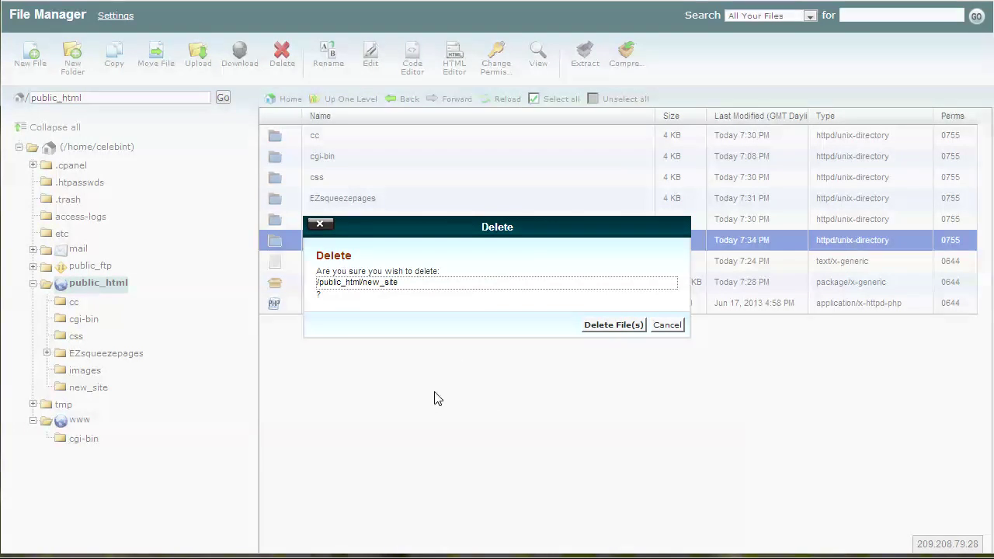
{"action": "left_click", "coordinate": [613, 324]}
Step: Check 660800.zip and the EZsqueezepages folder in the public_html listing
{"action": "left_click", "coordinate": [285, 264]}
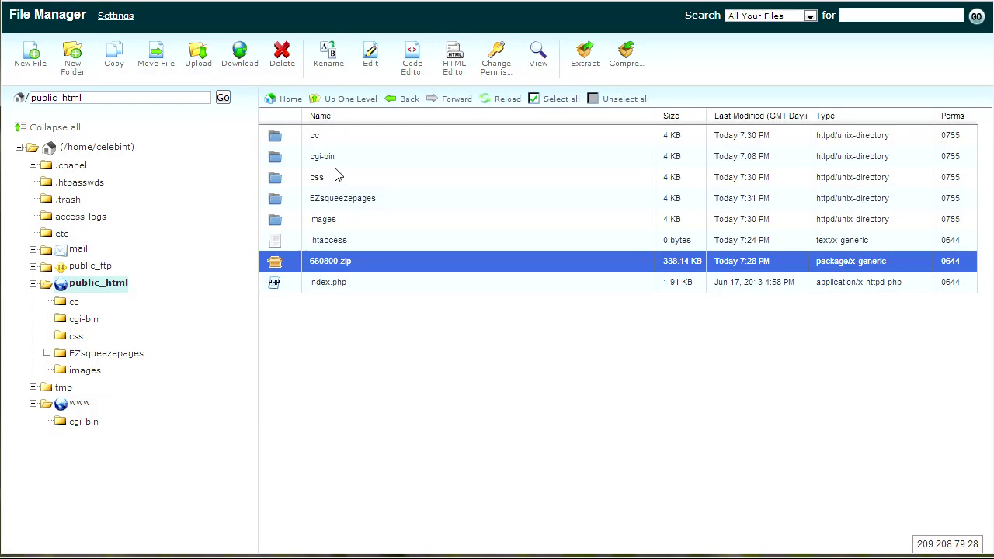
{"action": "double_click", "coordinate": [278, 203]}
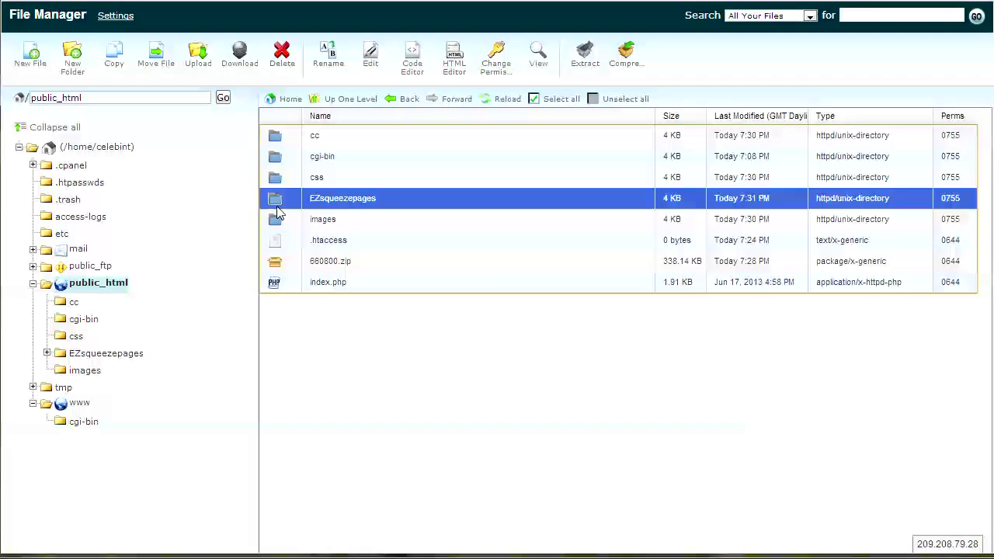
{"action": "left_click", "coordinate": [74, 282]}
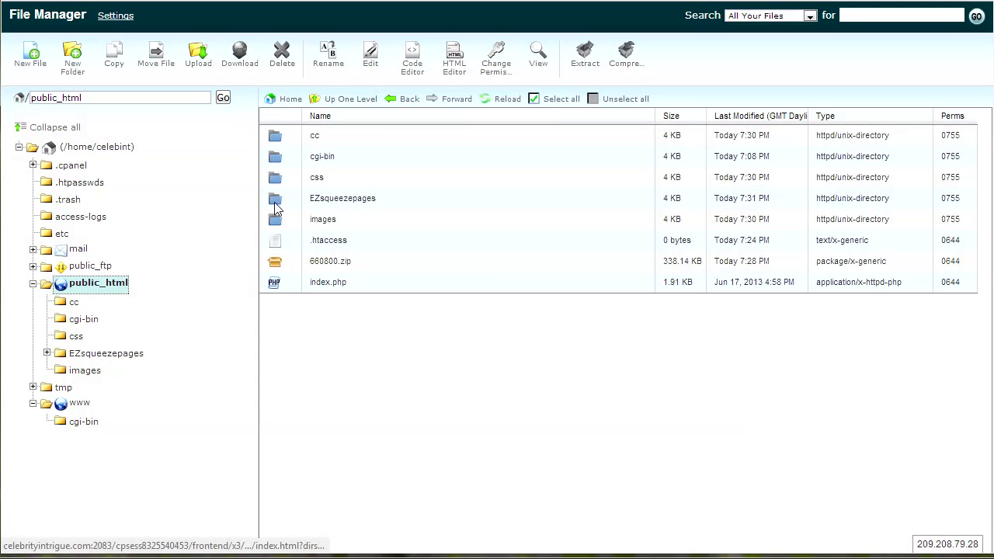
{"action": "double_click", "coordinate": [276, 204]}
{"action": "left_click", "coordinate": [33, 282]}
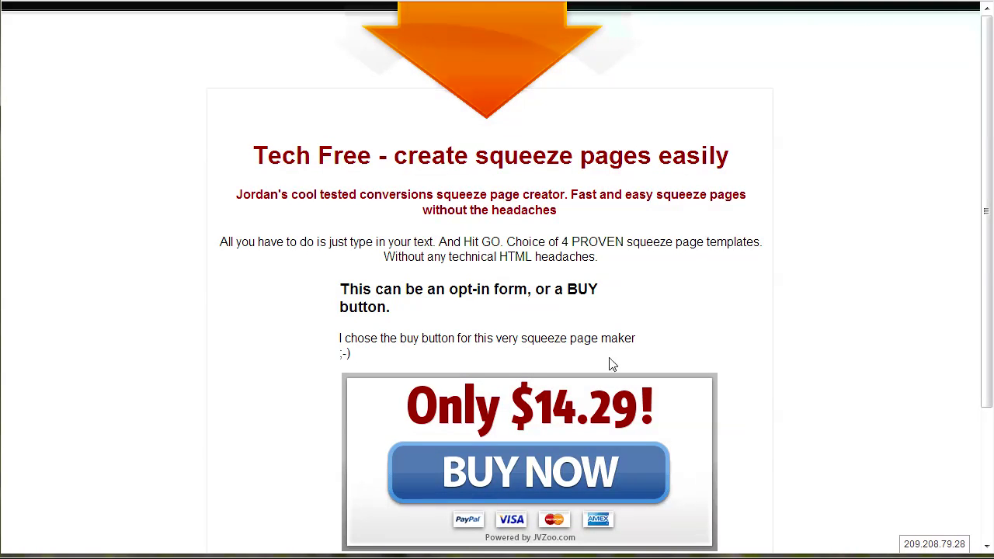
Step: Review the live squeeze page down to its footer, test its BUY NOW link and return to the page
{"action": "scroll", "coordinate": [614, 364], "scroll_direction": "down", "scroll_amount": 2}
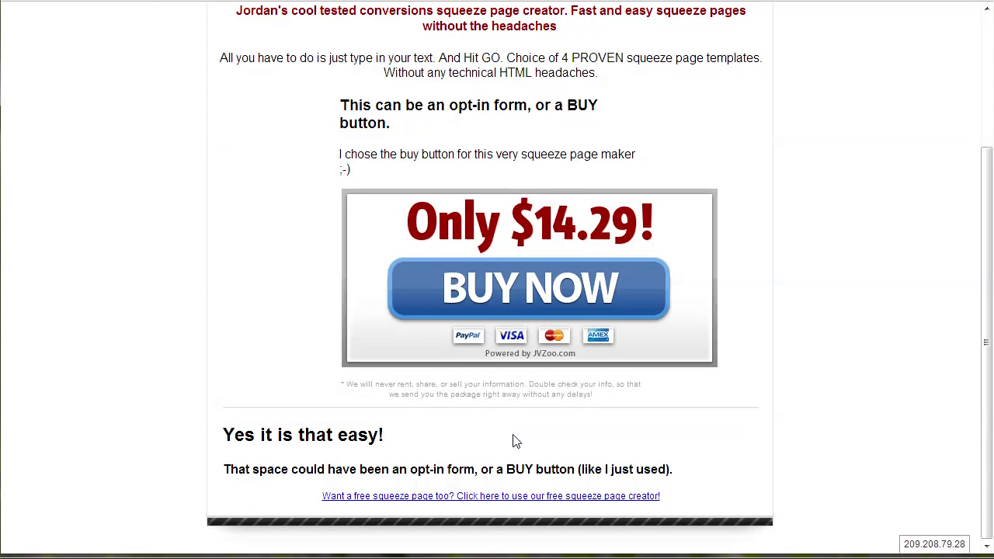
{"action": "scroll", "coordinate": [513, 442], "scroll_direction": "up", "scroll_amount": 2}
{"action": "left_click", "coordinate": [528, 449]}
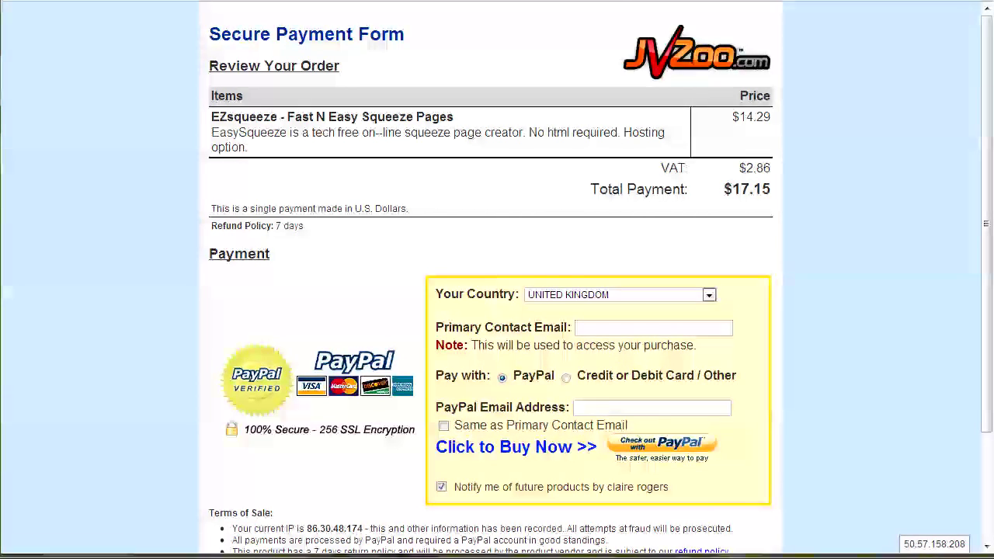
{"action": "key", "text": "alt+Left"}
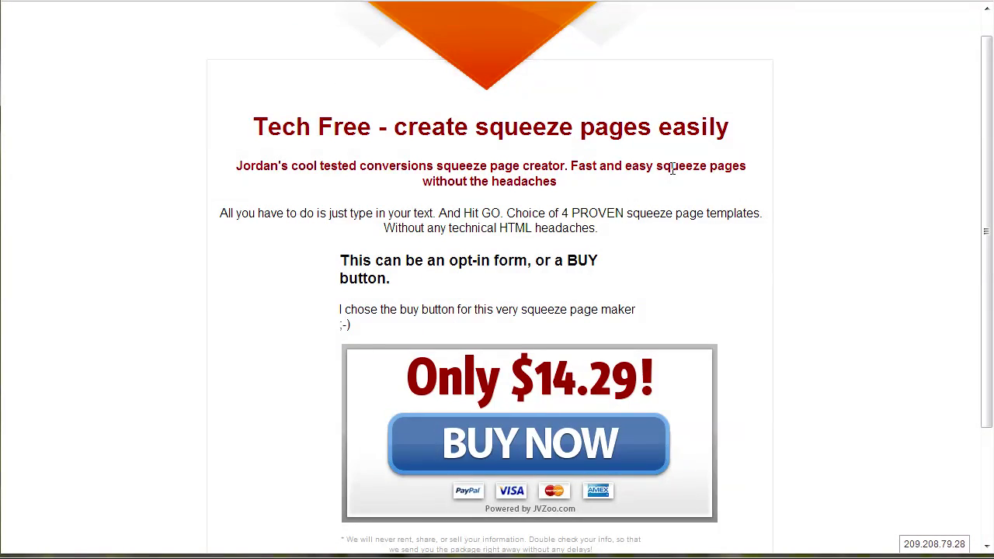
{"action": "scroll", "coordinate": [815, 252], "scroll_direction": "up", "scroll_amount": 1}
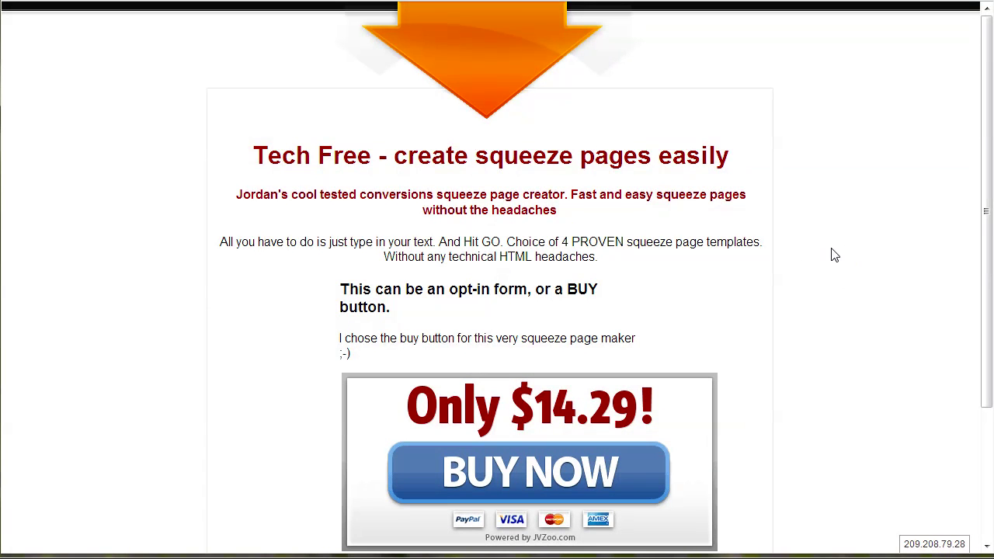